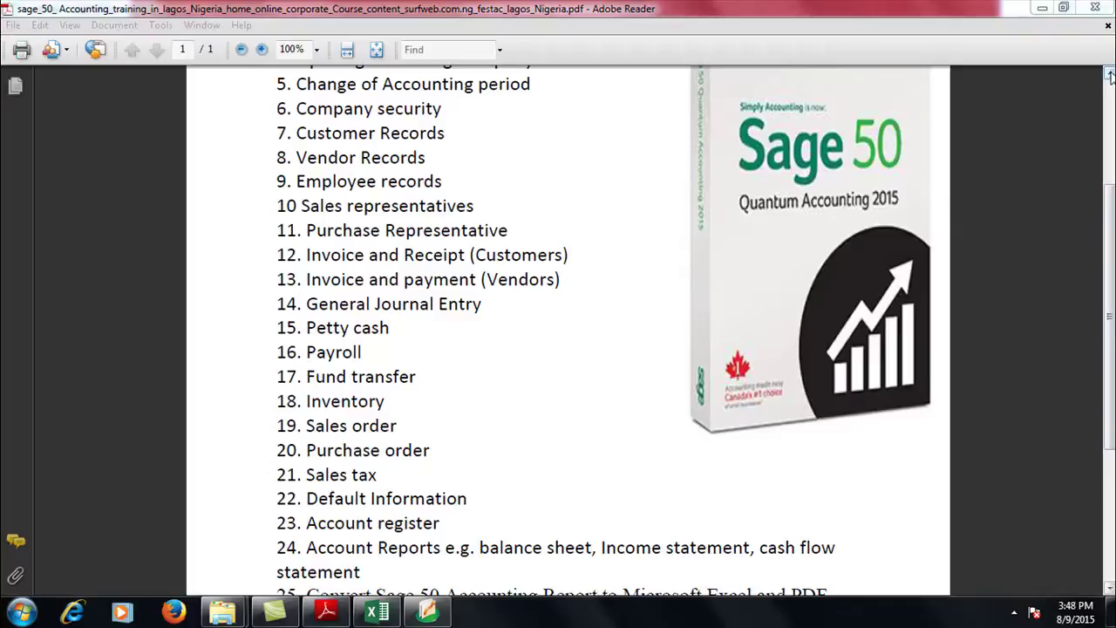
# Step: Look through the Sage 50 course outline and highlight item 1, Getting started with Sage 50 Accounting
pyautogui.click(1108, 77)
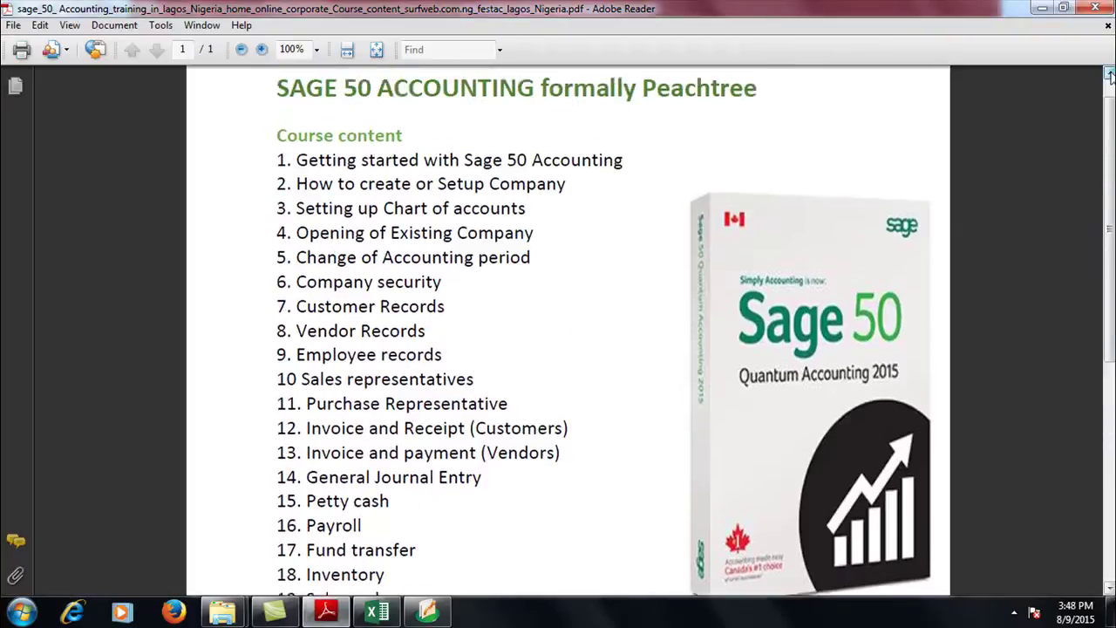
pyautogui.moveTo(1109, 77); pyautogui.dragTo(1109, 76)
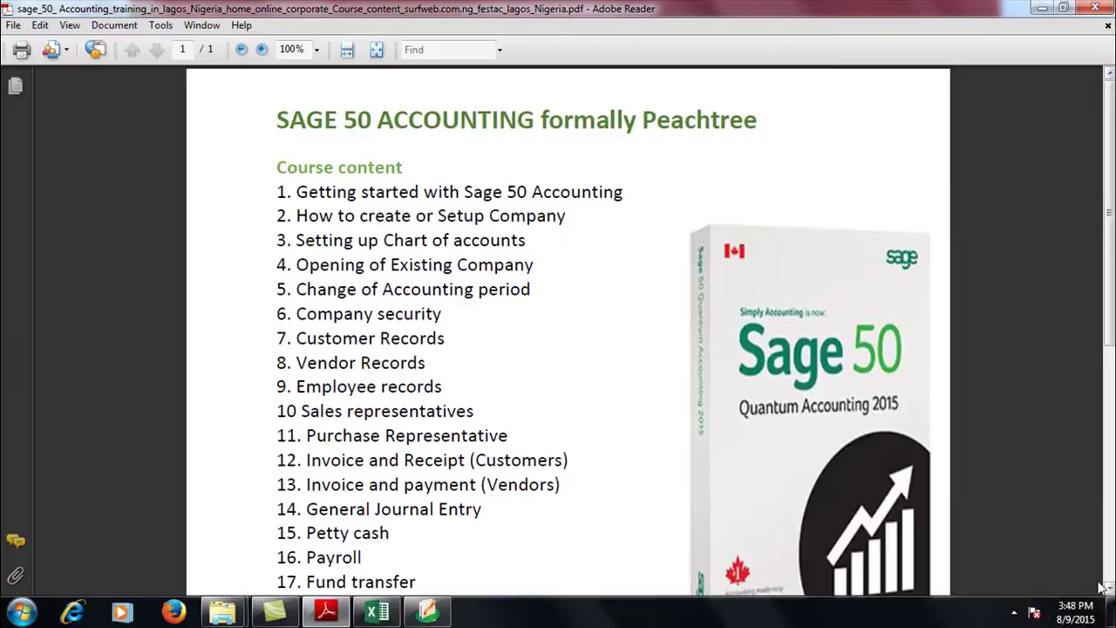
pyautogui.moveTo(1108, 588); pyautogui.dragTo(1108, 589)
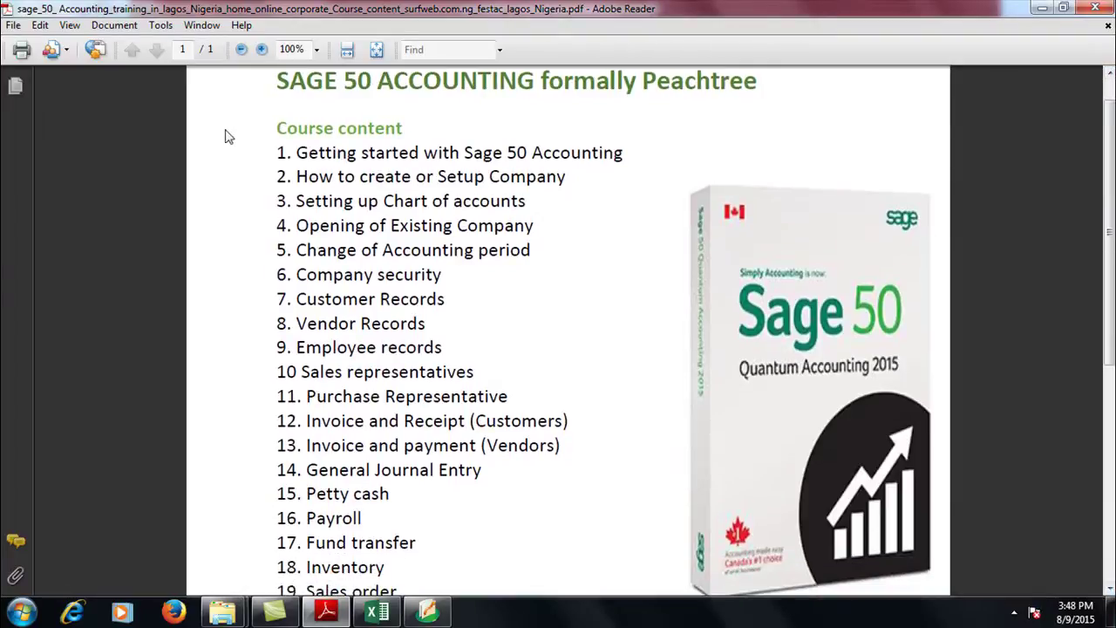
pyautogui.moveTo(295, 153); pyautogui.dragTo(635, 159)
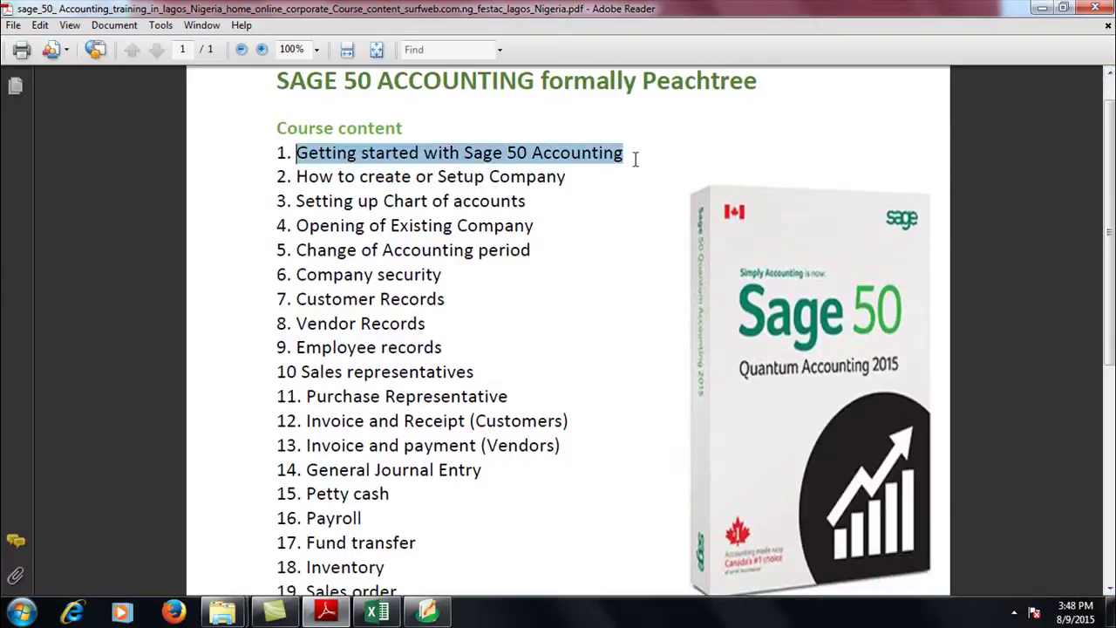
pyautogui.click(1110, 74)
pyautogui.moveTo(695, 162); pyautogui.dragTo(279, 189)
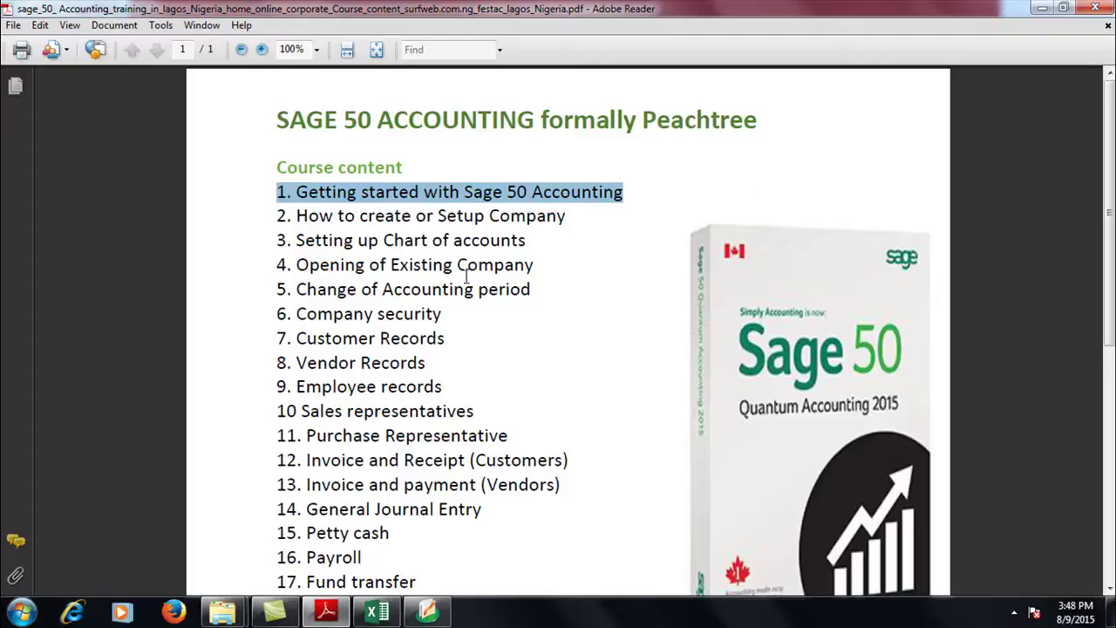
pyautogui.click(527, 192)
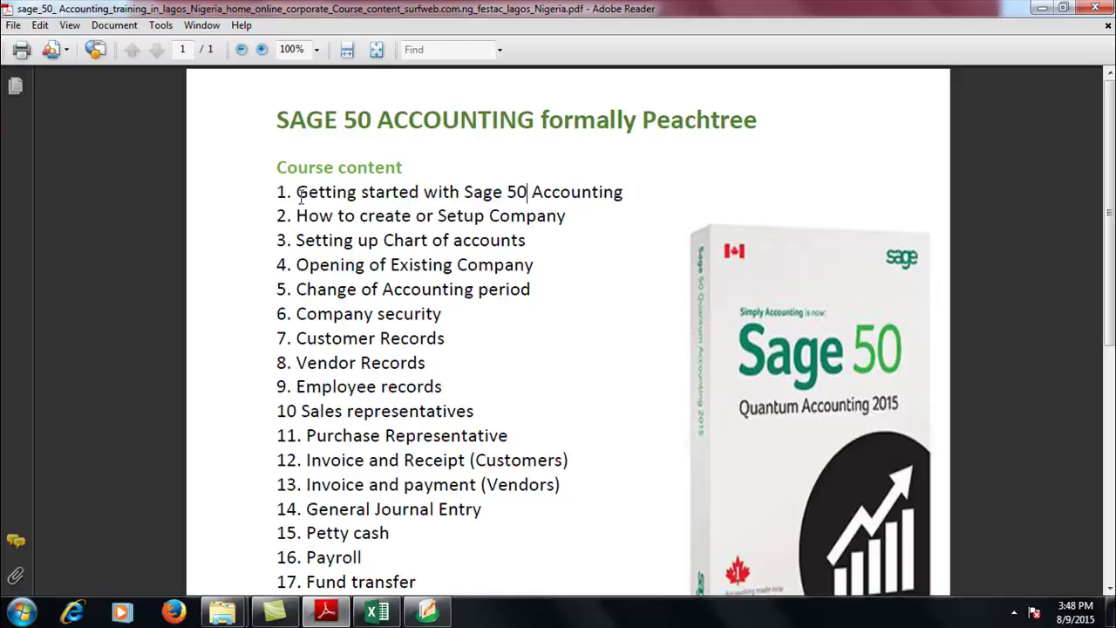
pyautogui.moveTo(297, 193); pyautogui.dragTo(283, 217)
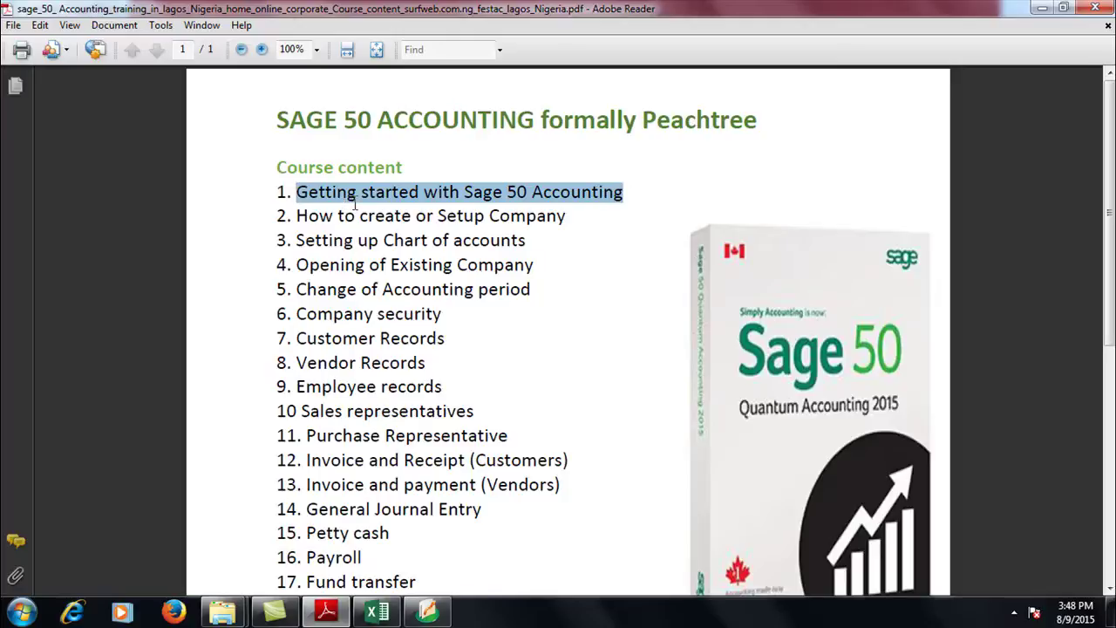
pyautogui.rightClick(290, 215)
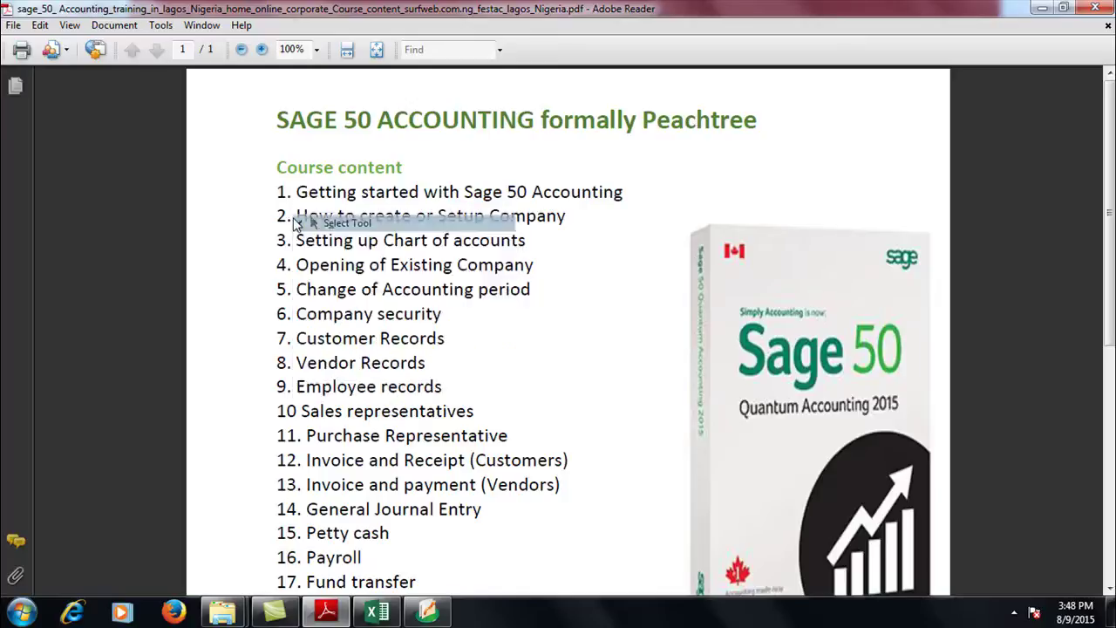
pyautogui.rightClick(290, 214)
pyautogui.click(541, 225)
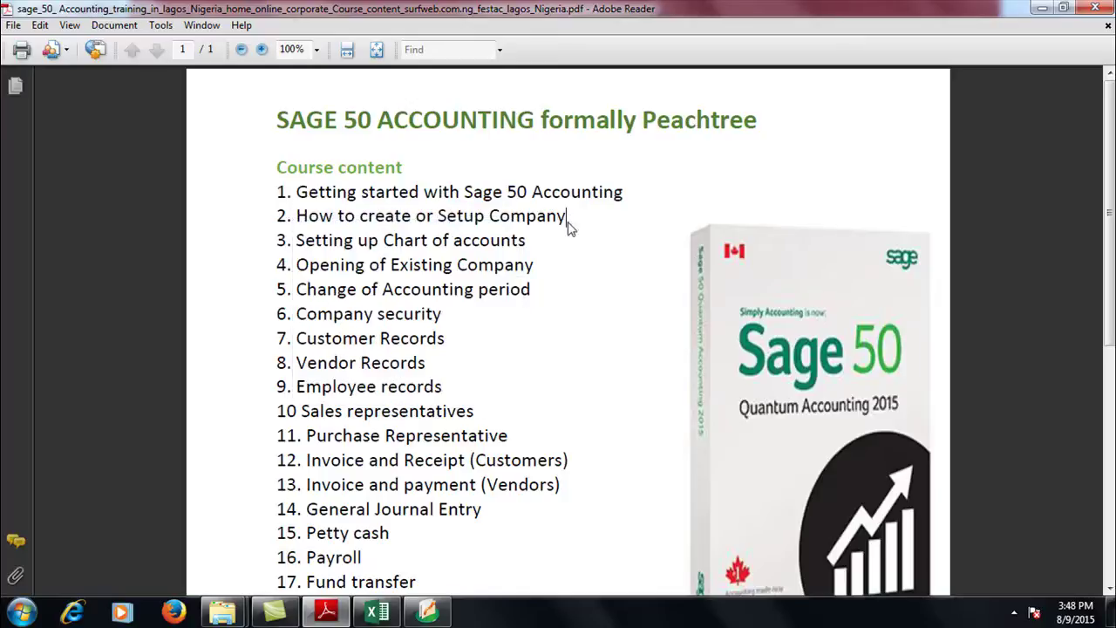
pyautogui.rightClick(567, 225)
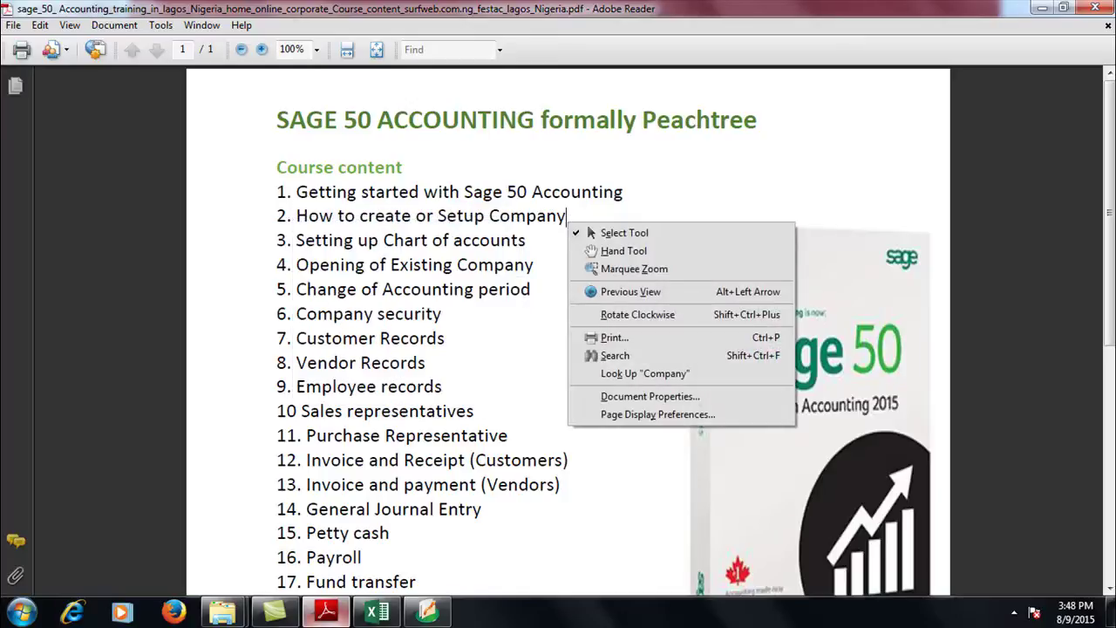
# Step: Switch to Sage 50 Accounting, view the list of company reports and close it
pyautogui.click(427, 612)
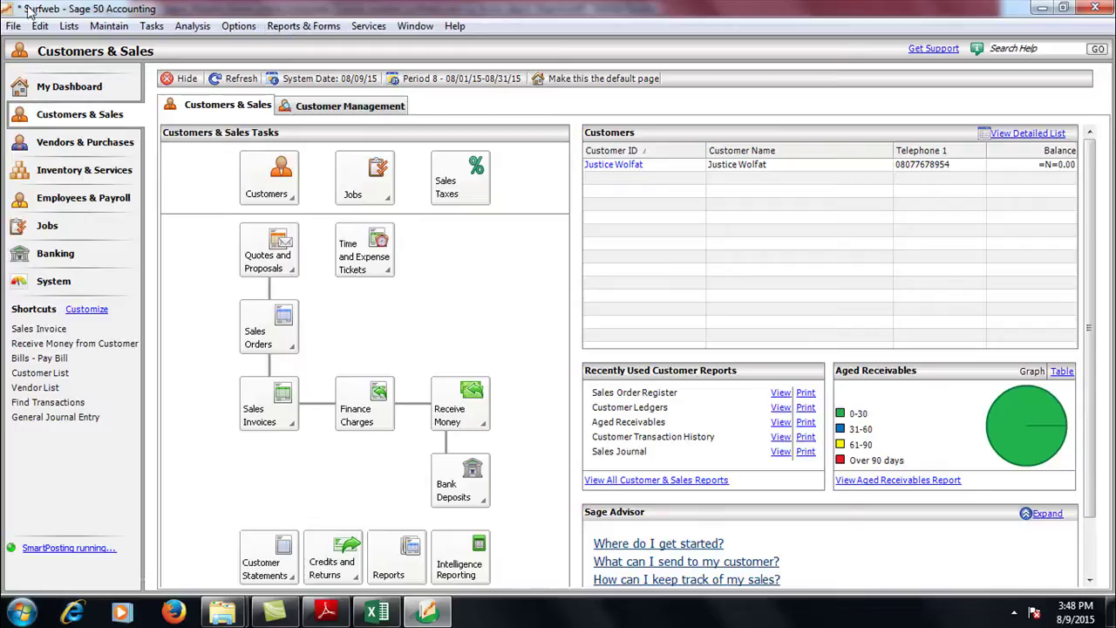
pyautogui.click(279, 28)
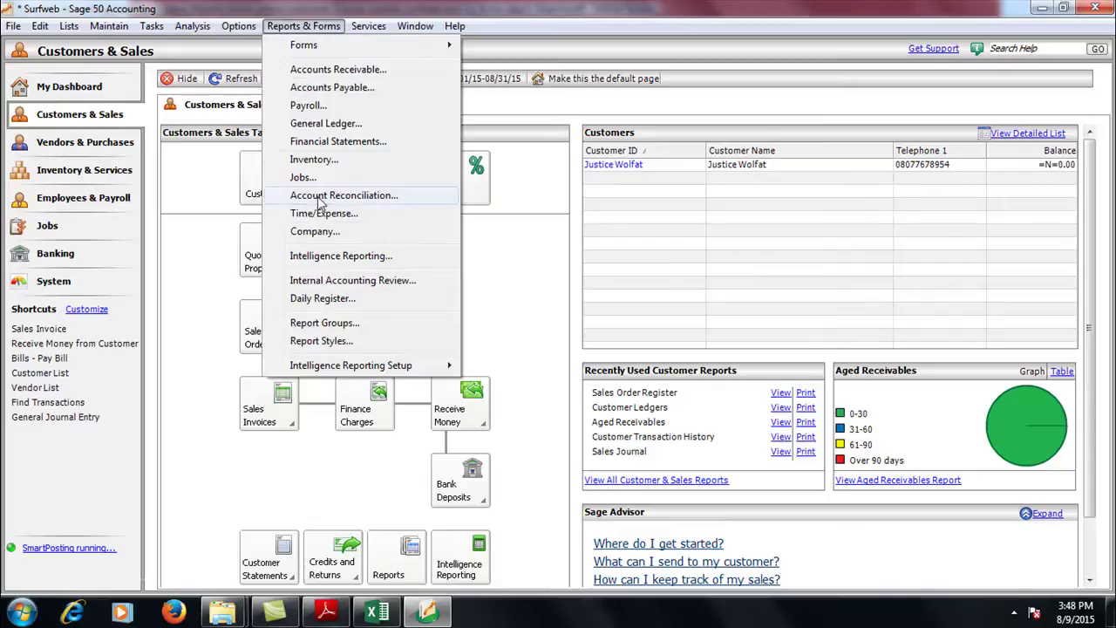
pyautogui.click(316, 232)
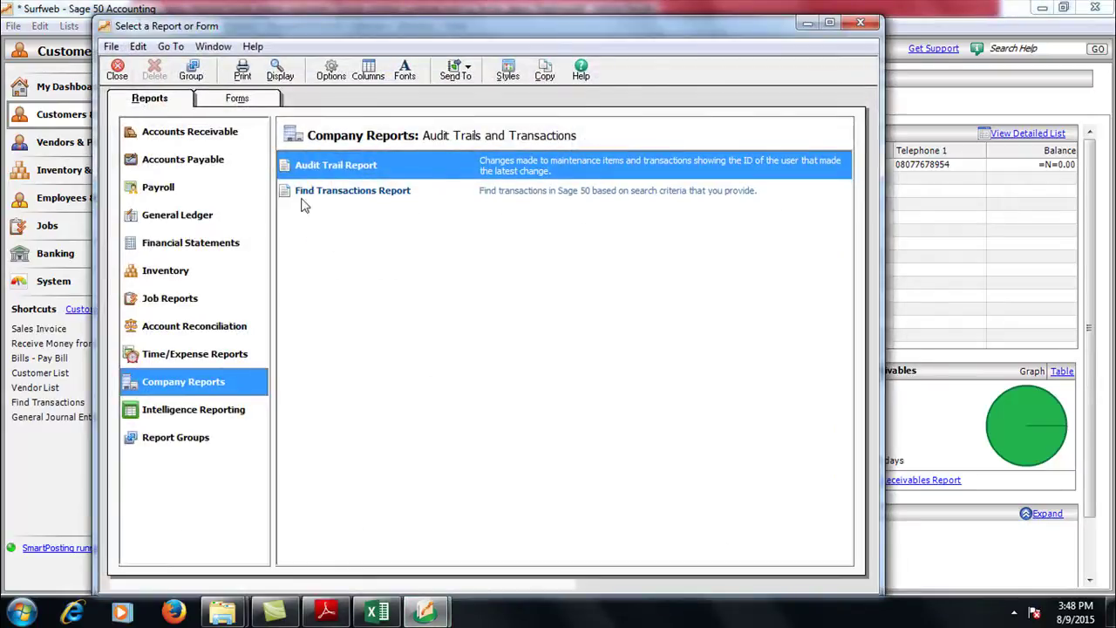
pyautogui.click(860, 24)
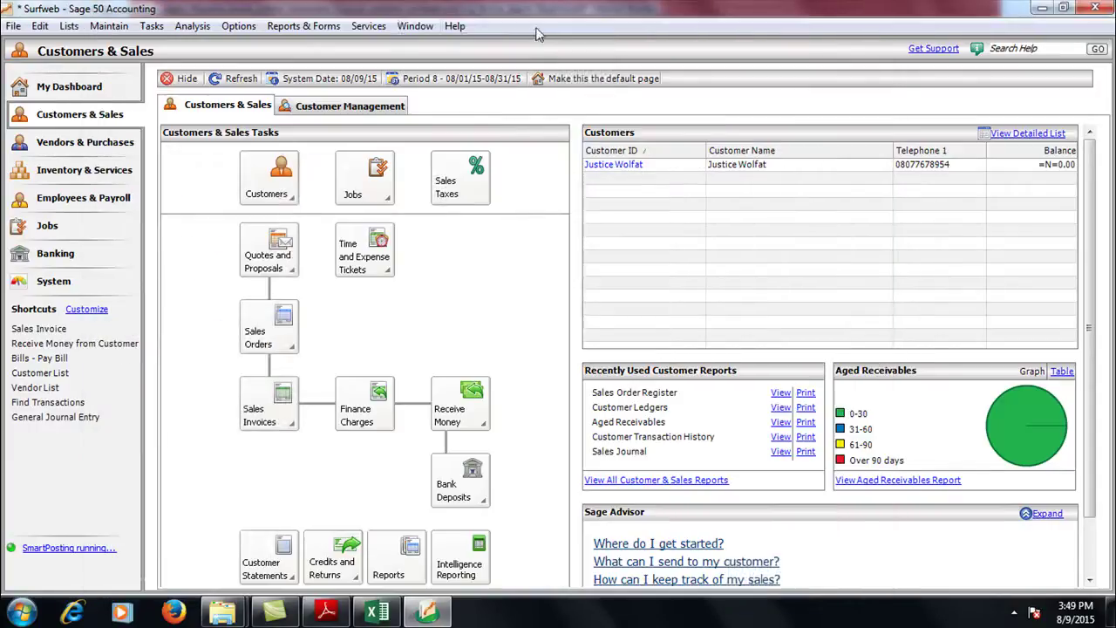
# Step: Edit the end of the street address in the company information, choose Lagos as the city and save
pyautogui.click(104, 31)
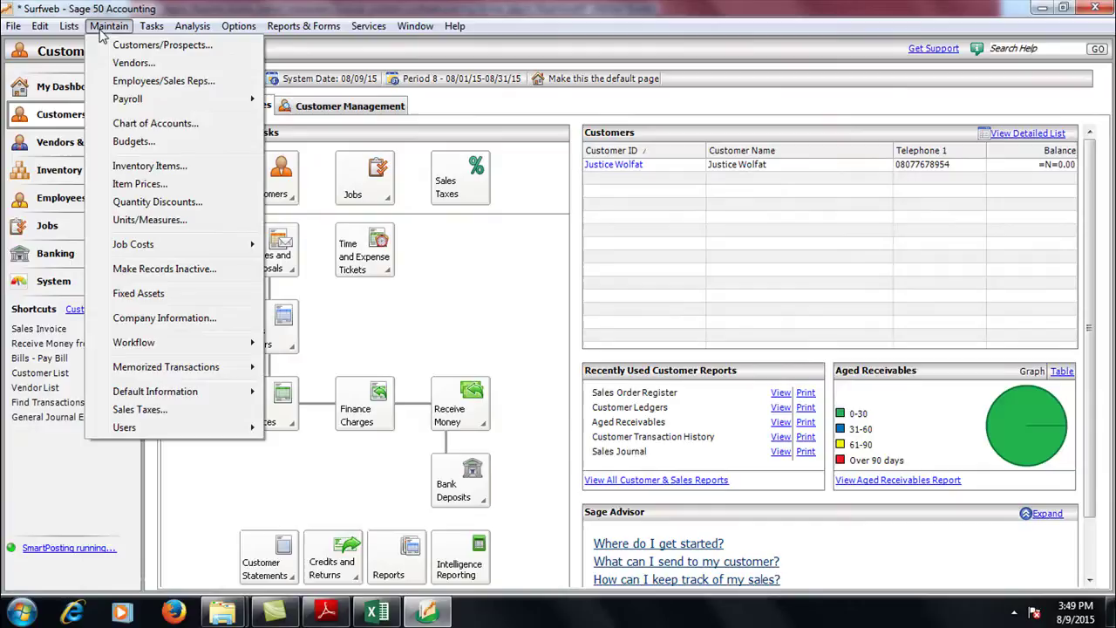
pyautogui.click(172, 317)
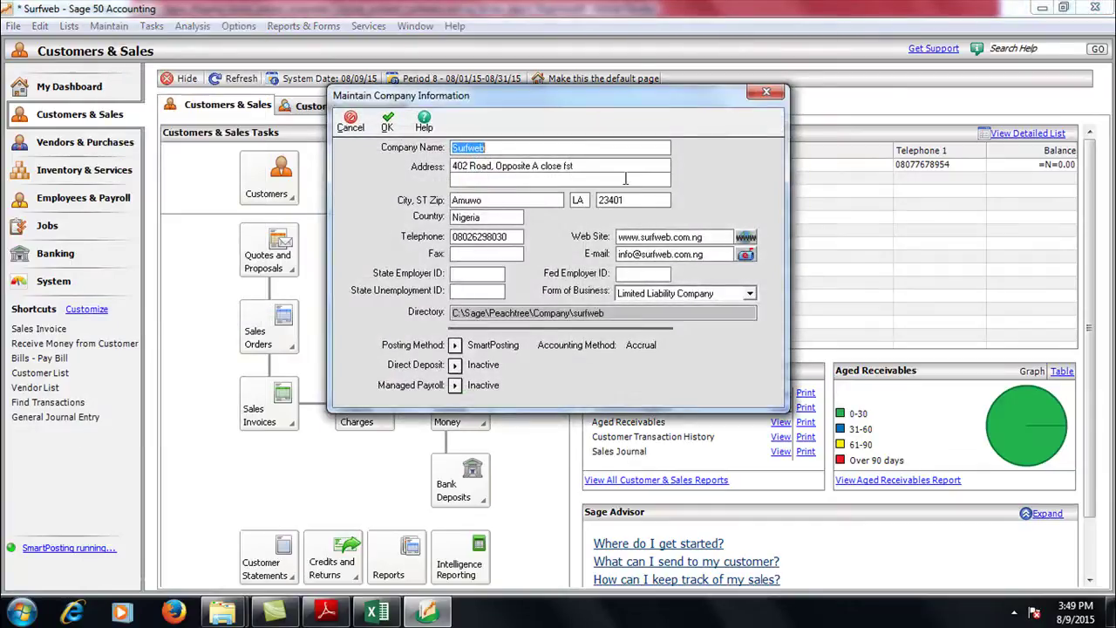
pyautogui.click(491, 148)
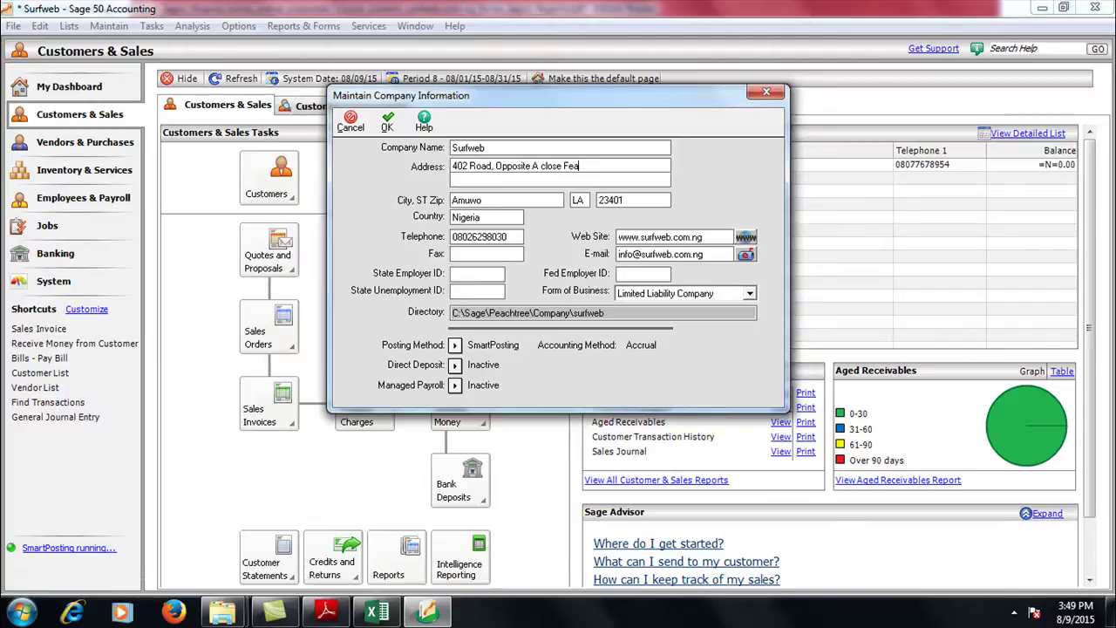
pyautogui.write('st')
pyautogui.click(482, 200)
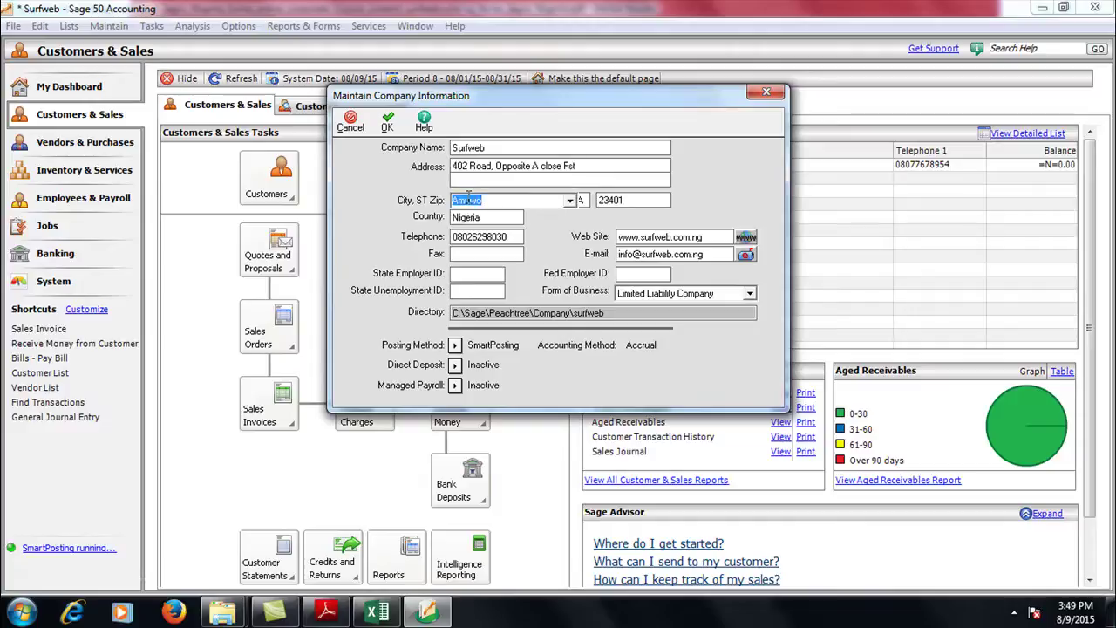
pyautogui.click(502, 198)
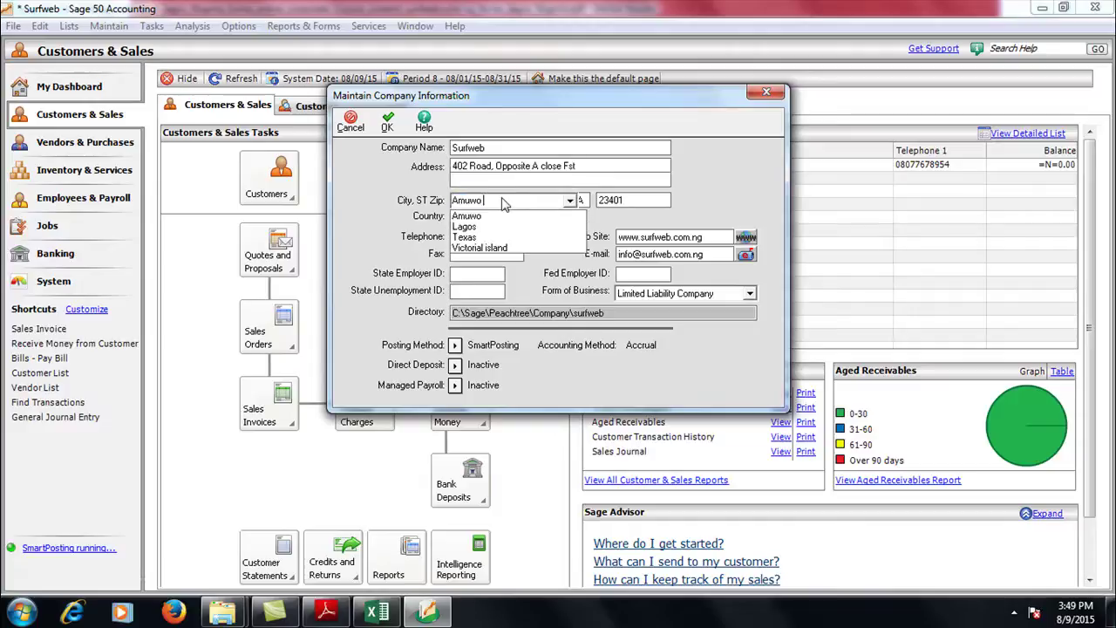
pyautogui.click(479, 226)
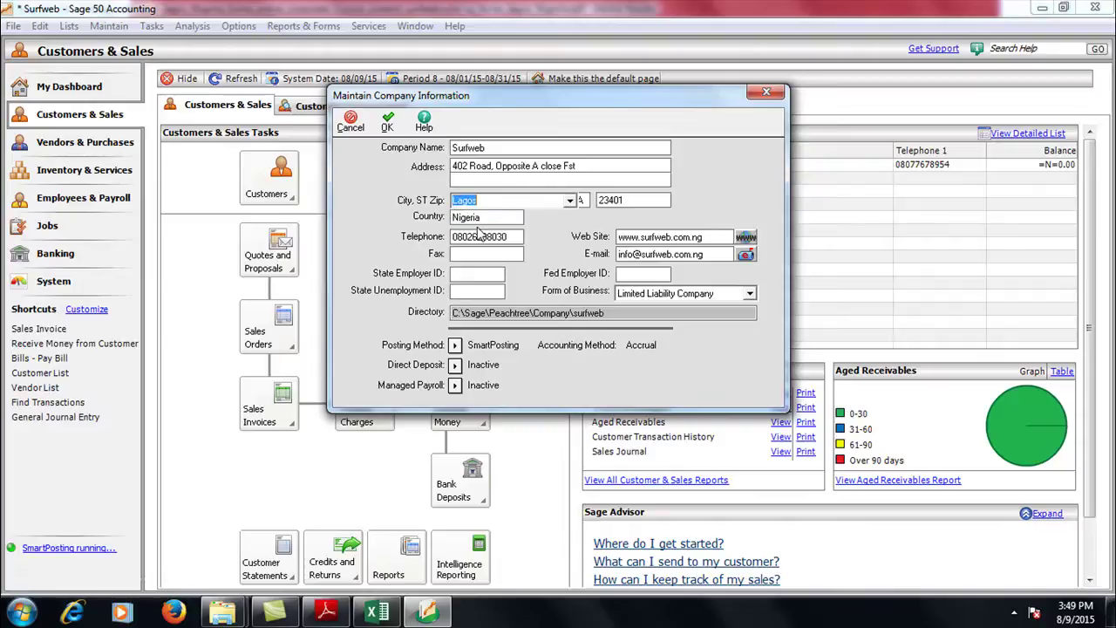
pyautogui.click(388, 122)
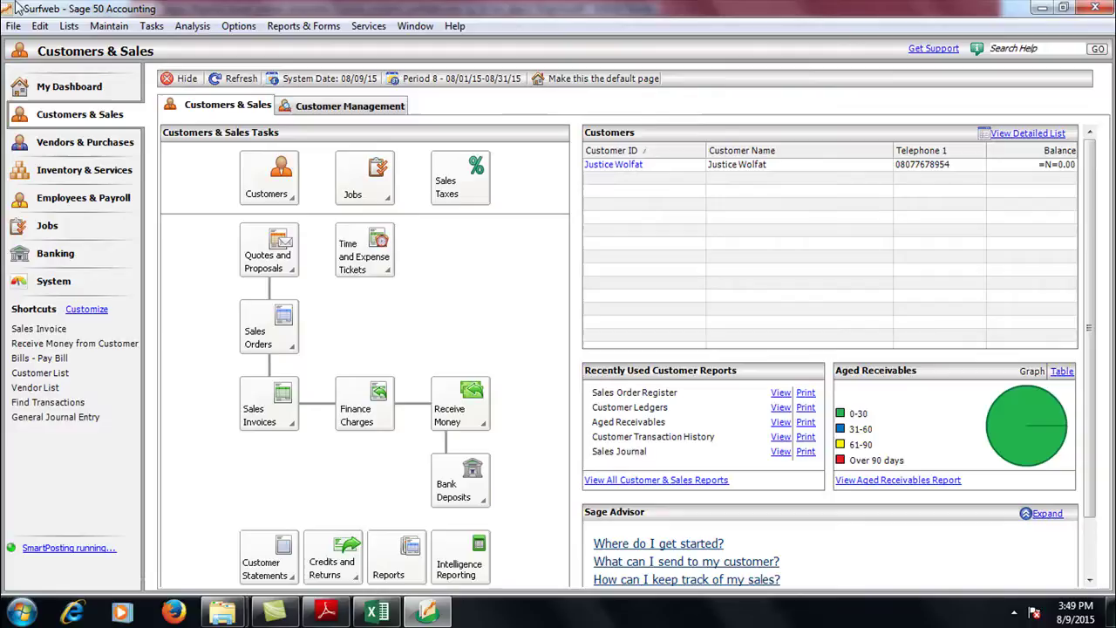
# Step: Change the company name to Surfweb Nigeria in the company information, save it and dismiss the Sage Advisor notice
pyautogui.click(109, 25)
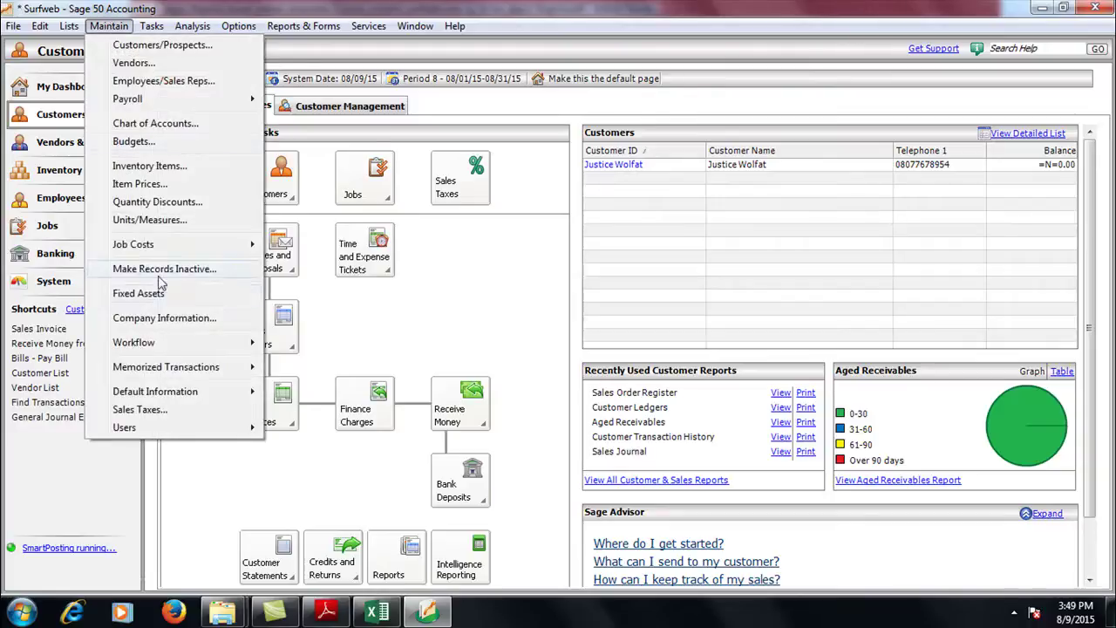
pyautogui.click(209, 311)
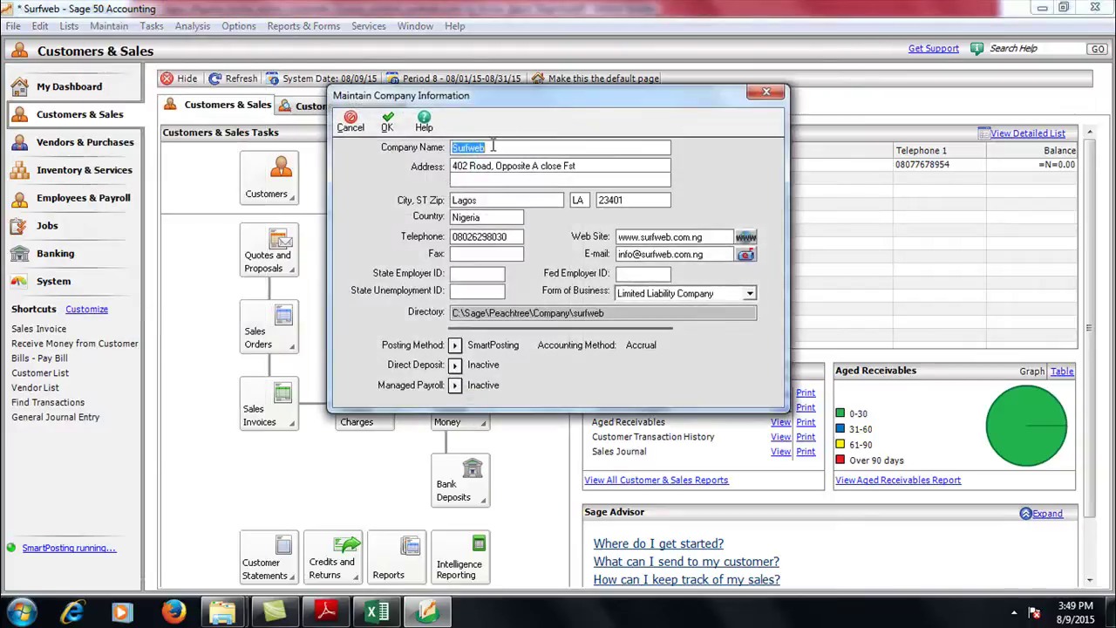
pyautogui.click(493, 147)
pyautogui.write('NIgeri')
pyautogui.write('er')
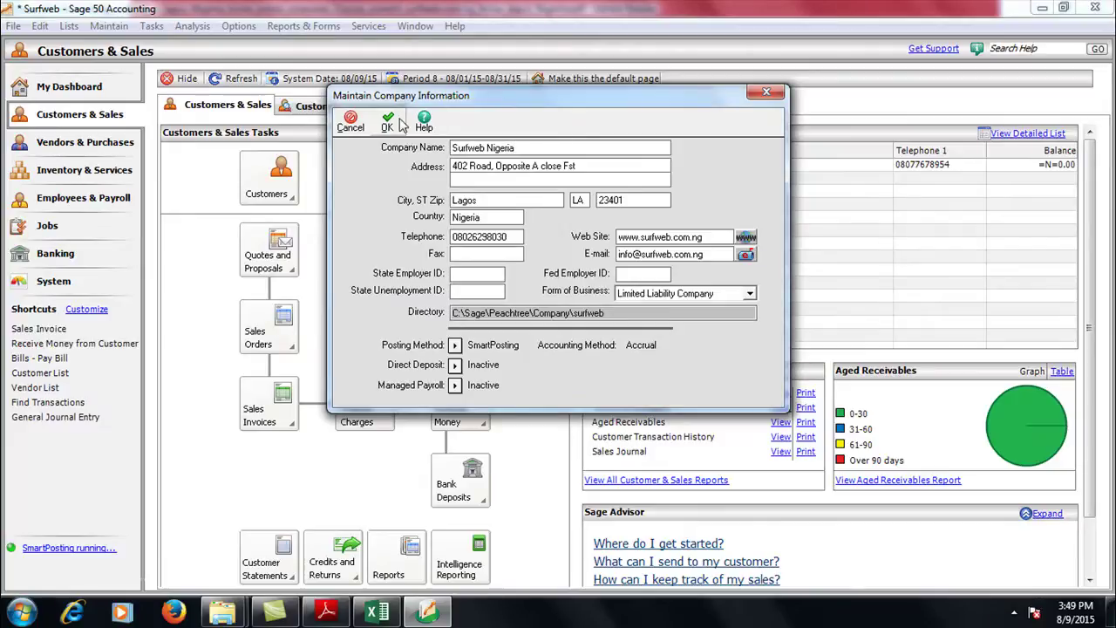
pyautogui.click(387, 122)
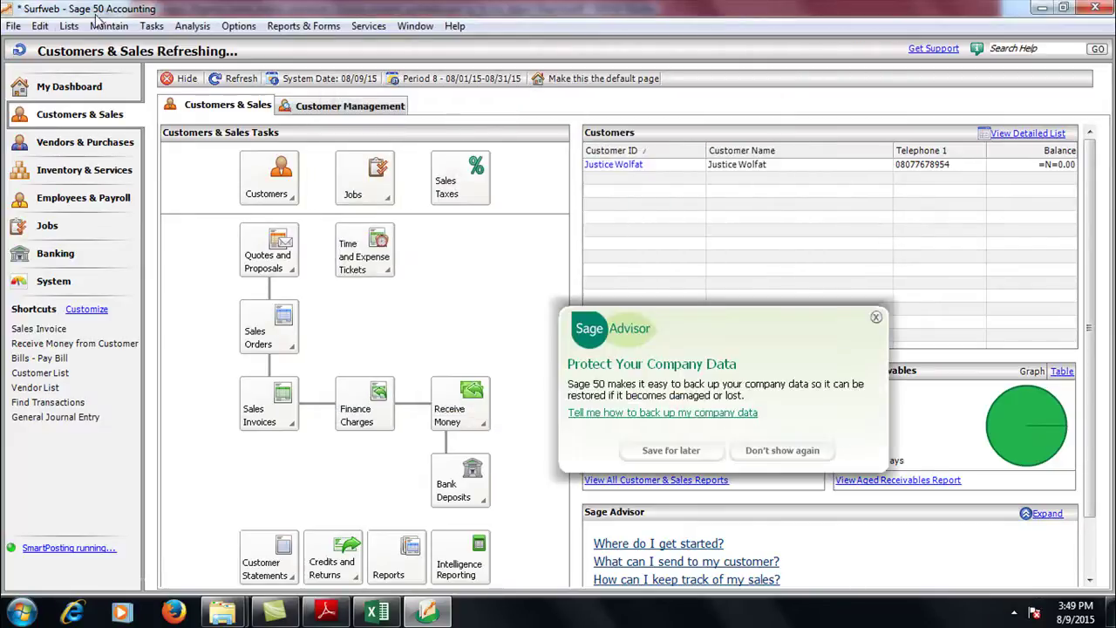
pyautogui.click(875, 319)
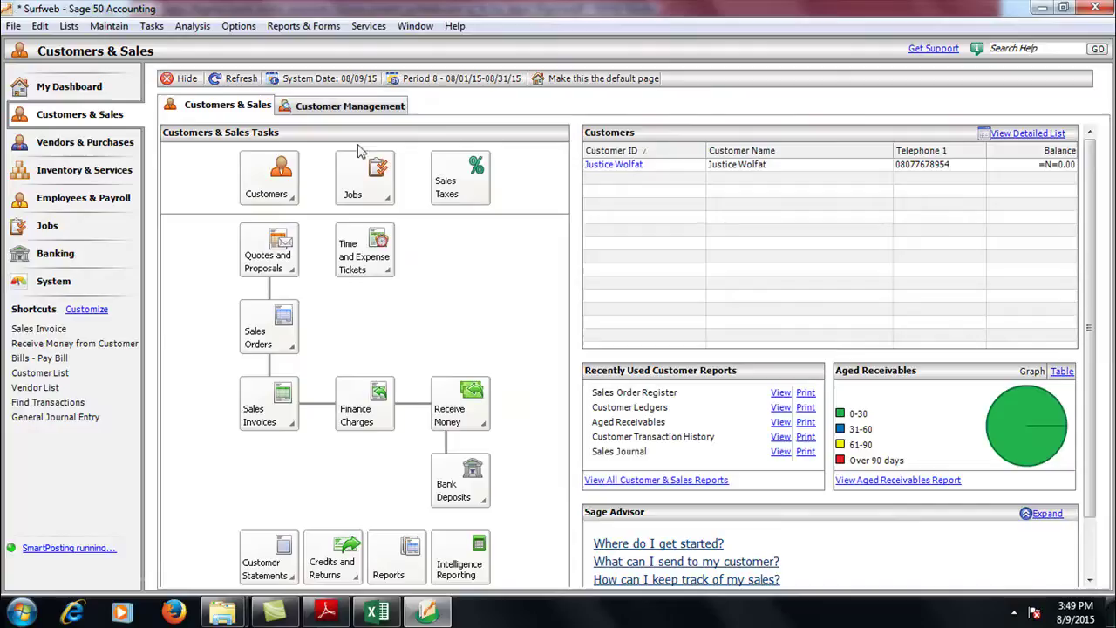
# Step: Reopen the previously used company Surfweb Nigeria
pyautogui.click(16, 28)
pyautogui.moveTo(54, 65)
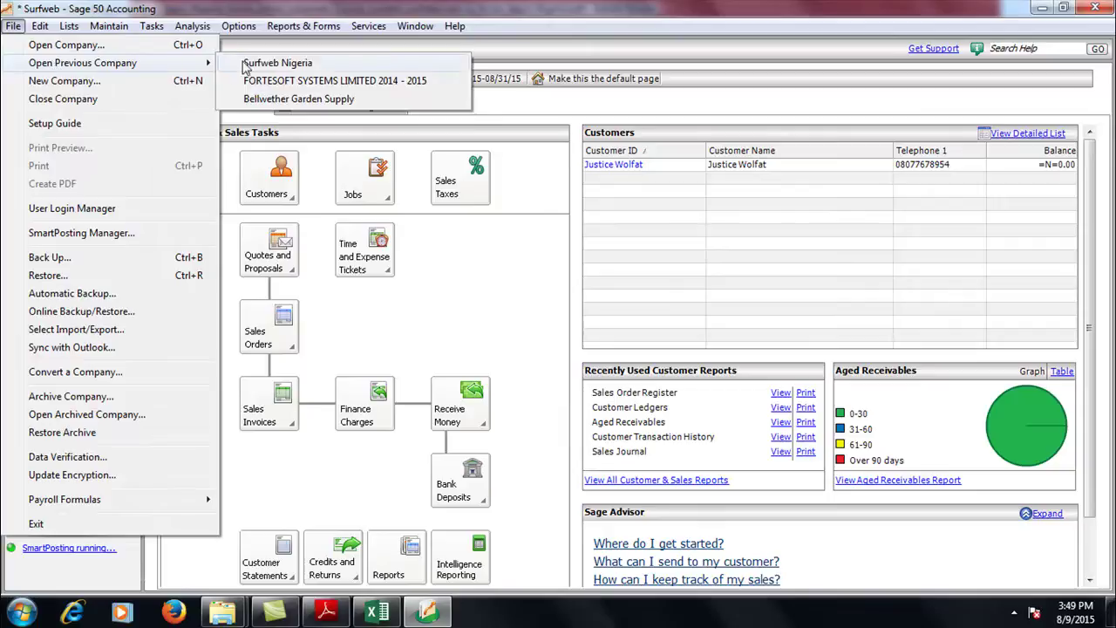
pyautogui.click(270, 65)
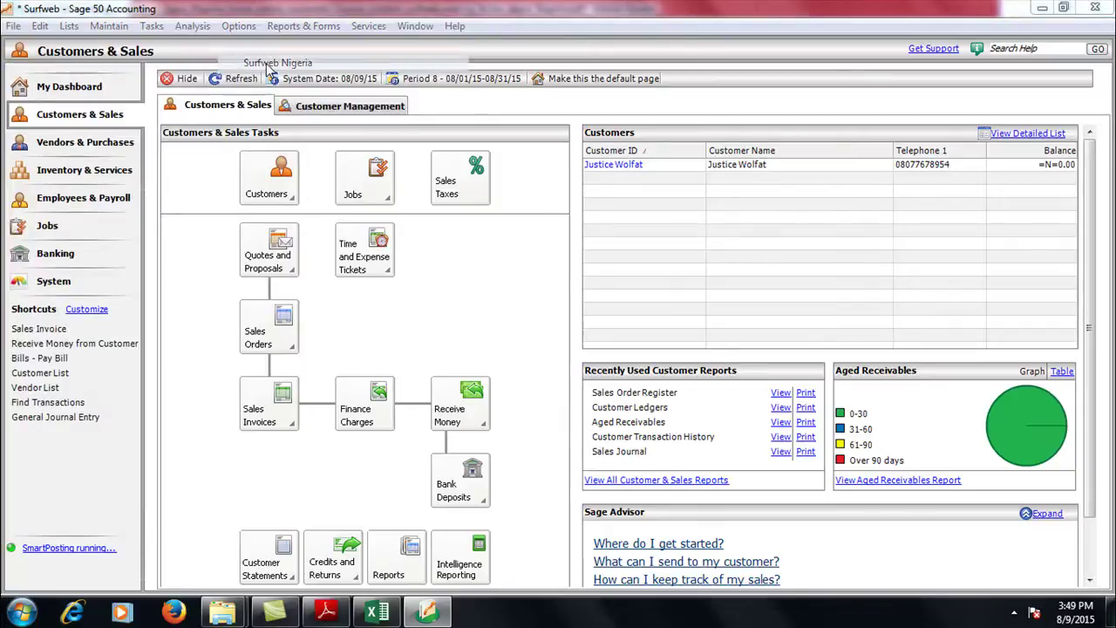
pyautogui.click(541, 315)
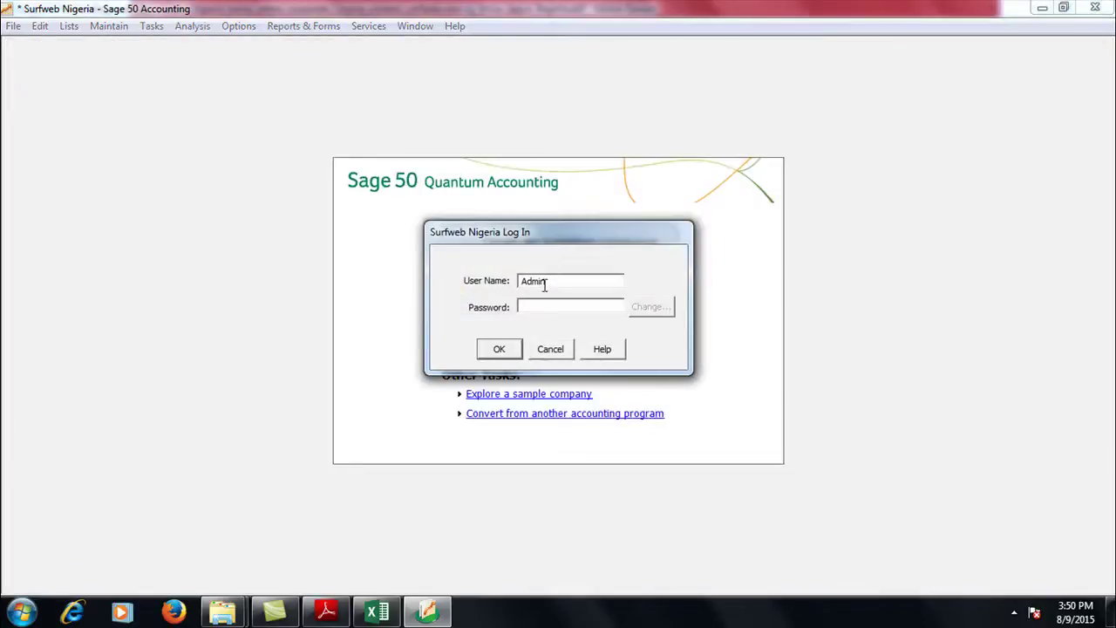
# Step: Enter the account password for the Admin user and log in to the company
pyautogui.write('******')
pyautogui.press('BackSpace')
pyautogui.press('BackSpace')
pyautogui.press('BackSpace')
pyautogui.press('BackSpace')
pyautogui.press('BackSpace')
pyautogui.press('BackSpace')
pyautogui.write('****')
pyautogui.press('BackSpace')
pyautogui.press('BackSpace')
pyautogui.press('BackSpace')
pyautogui.press('BackSpace')
pyautogui.write('*')
pyautogui.press('Return')
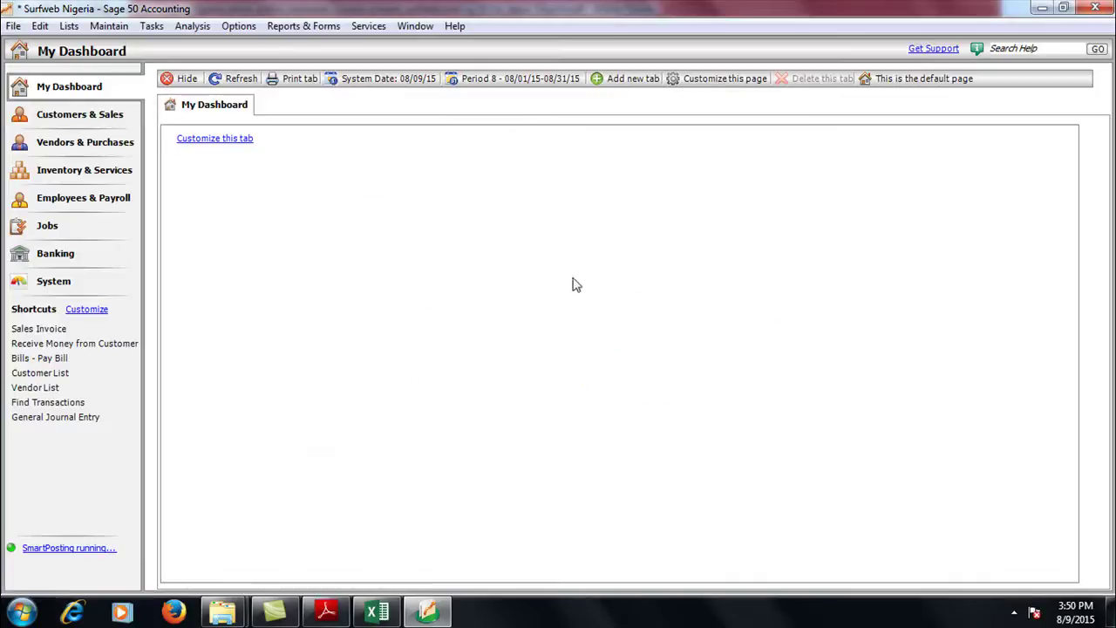
# Step: Highlight item 3, Setting up Chart of accounts, in the Adobe Reader course outline and return to Sage 50
pyautogui.click(324, 613)
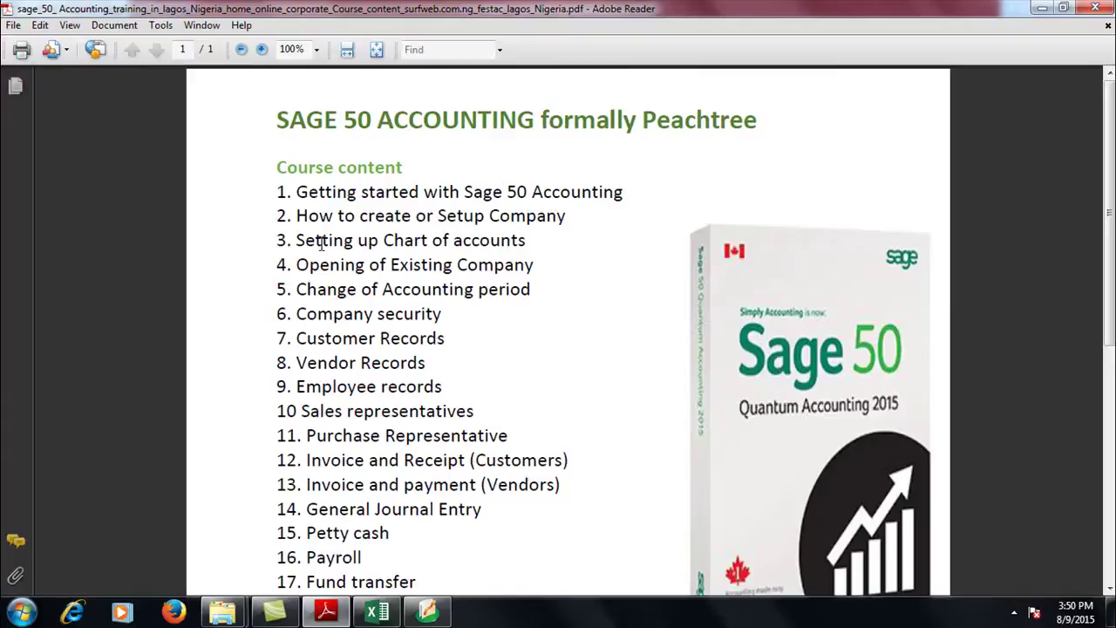
pyautogui.moveTo(527, 241); pyautogui.dragTo(283, 253)
pyautogui.click(428, 613)
pyautogui.click(428, 613)
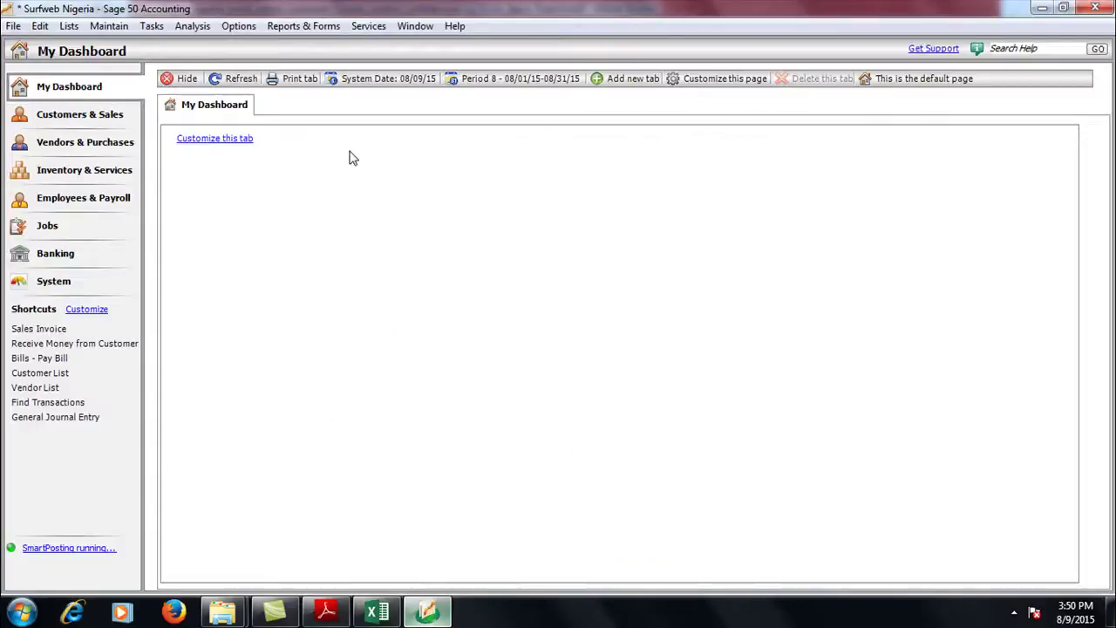
# Step: Look through the existing account IDs in Maintain Chart of Accounts and close the window
pyautogui.click(107, 26)
pyautogui.click(139, 125)
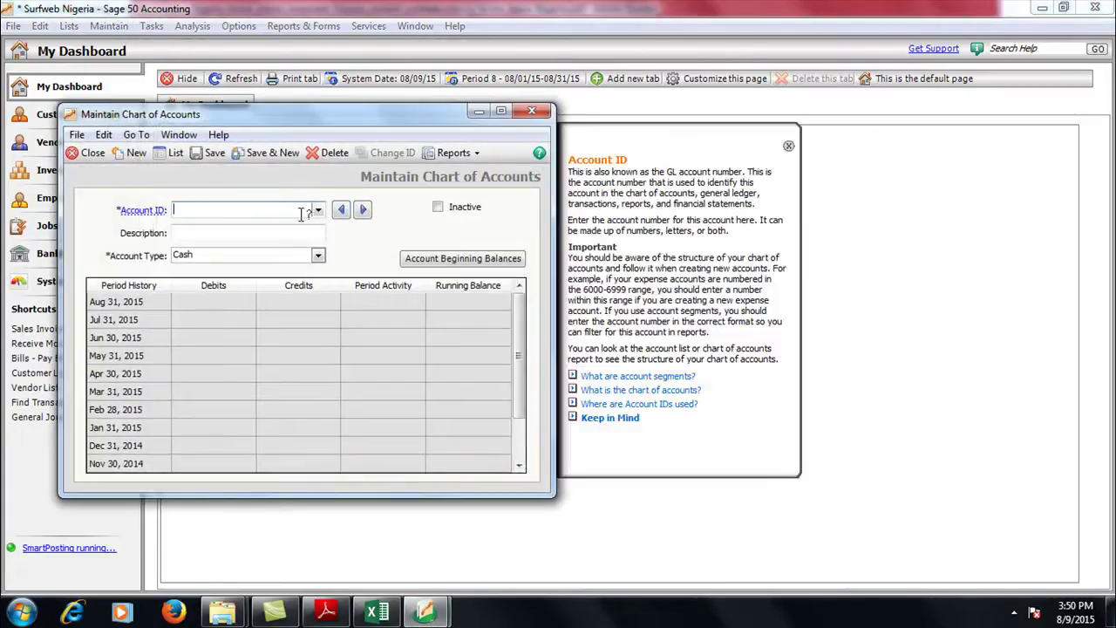
pyautogui.click(318, 210)
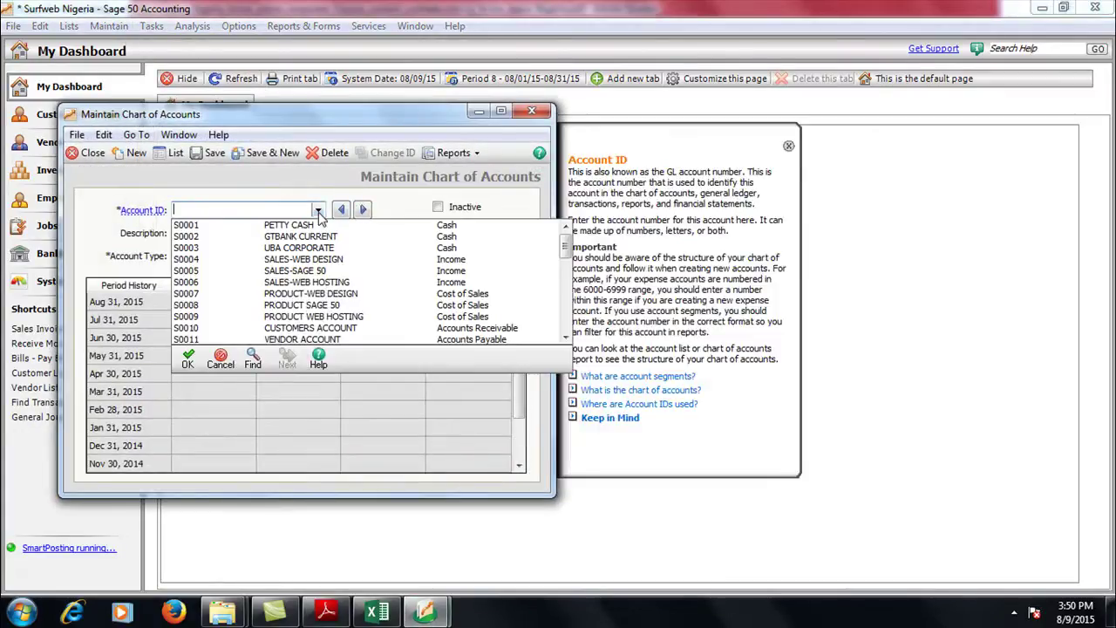
pyautogui.click(566, 338)
pyautogui.click(567, 338)
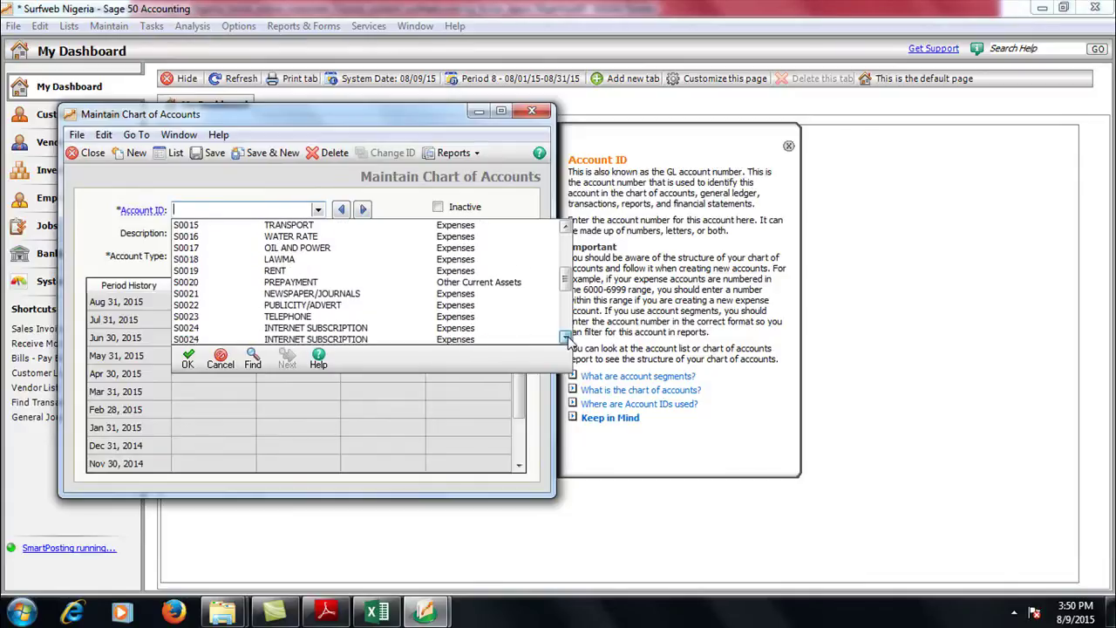
pyautogui.click(531, 111)
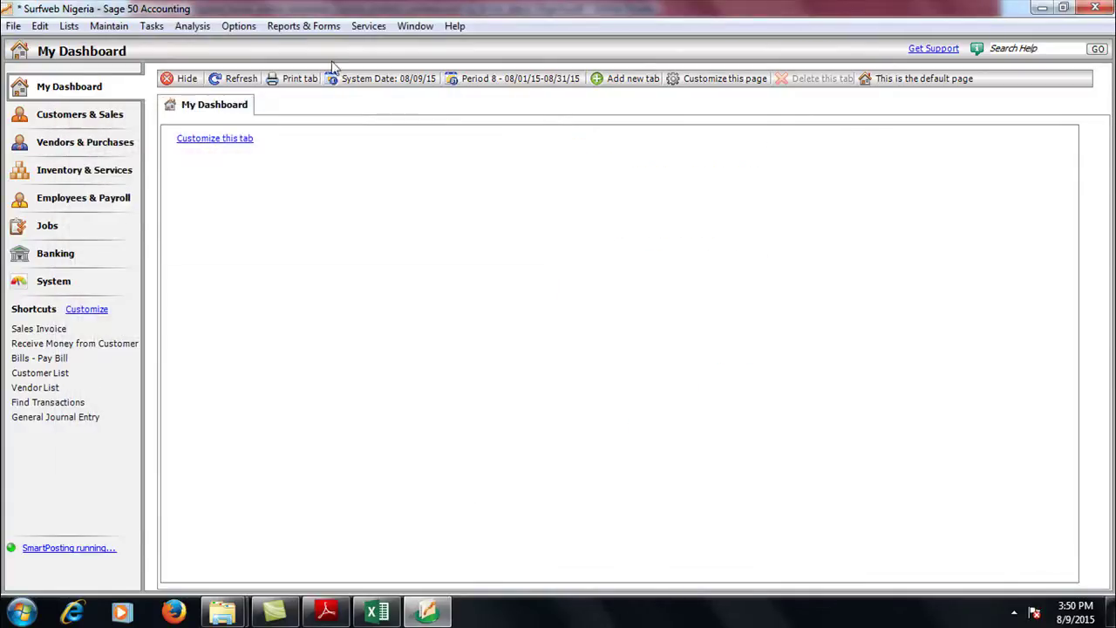
# Step: Display the Chart of Accounts report from the General Ledger reports and read through its accounts and account types
pyautogui.click(297, 26)
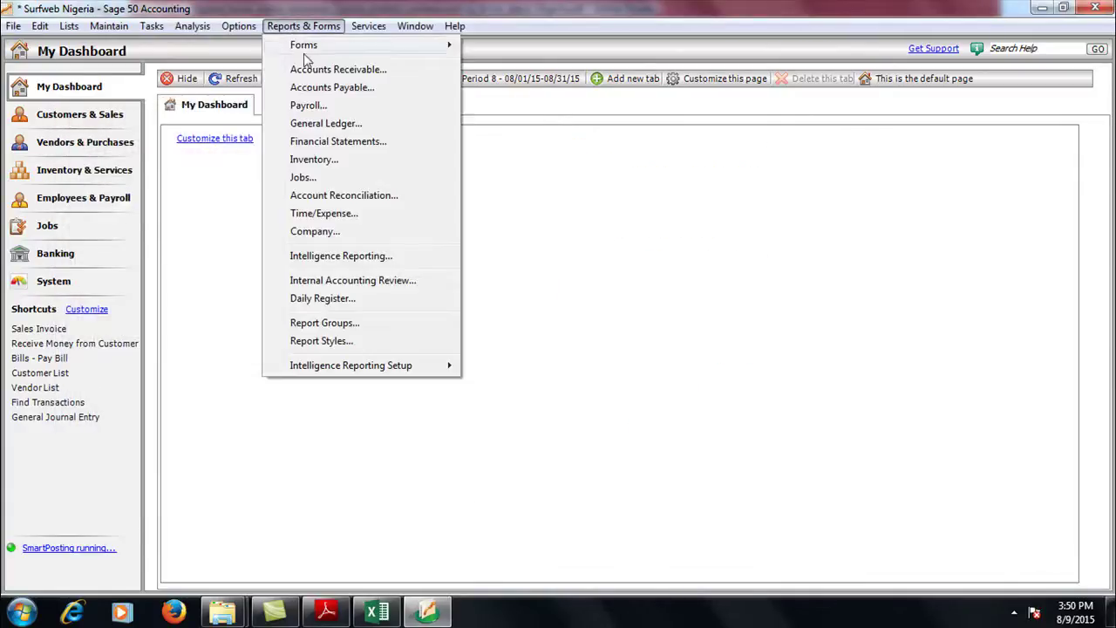
pyautogui.click(332, 123)
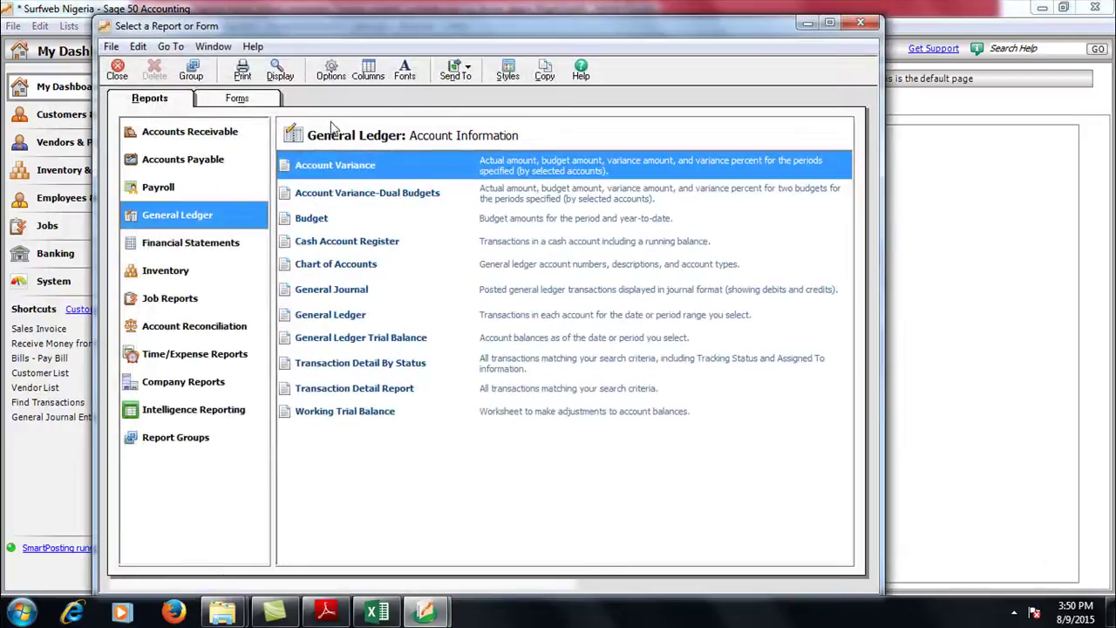
pyautogui.click(316, 269)
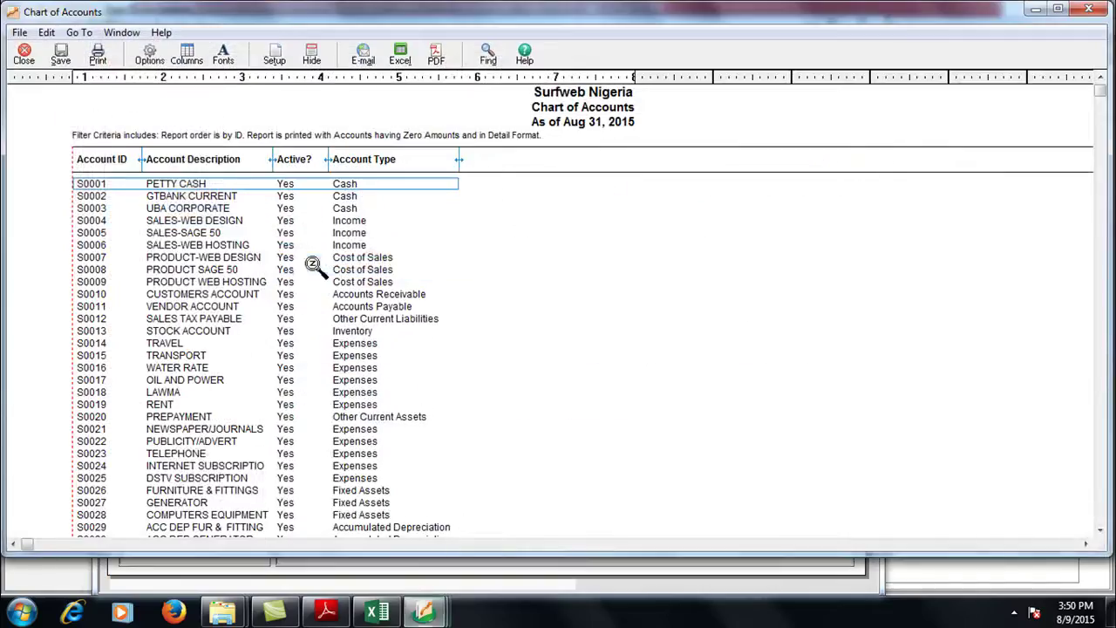
pyautogui.scroll(-5, 377, 429)
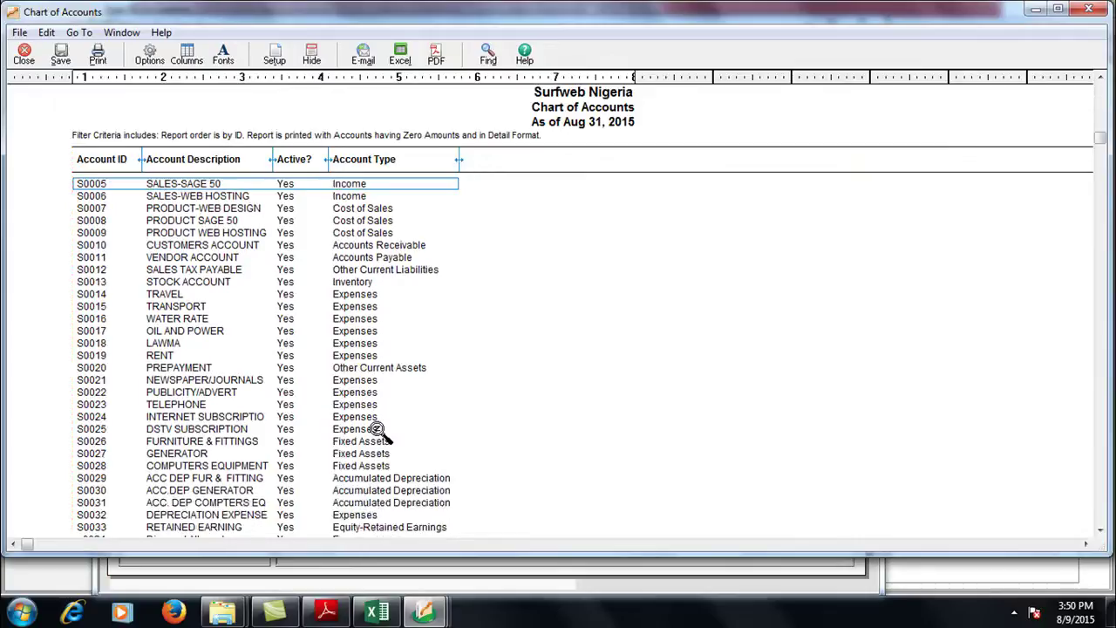
pyautogui.scroll(1, 377, 429)
pyautogui.scroll(-2, 377, 429)
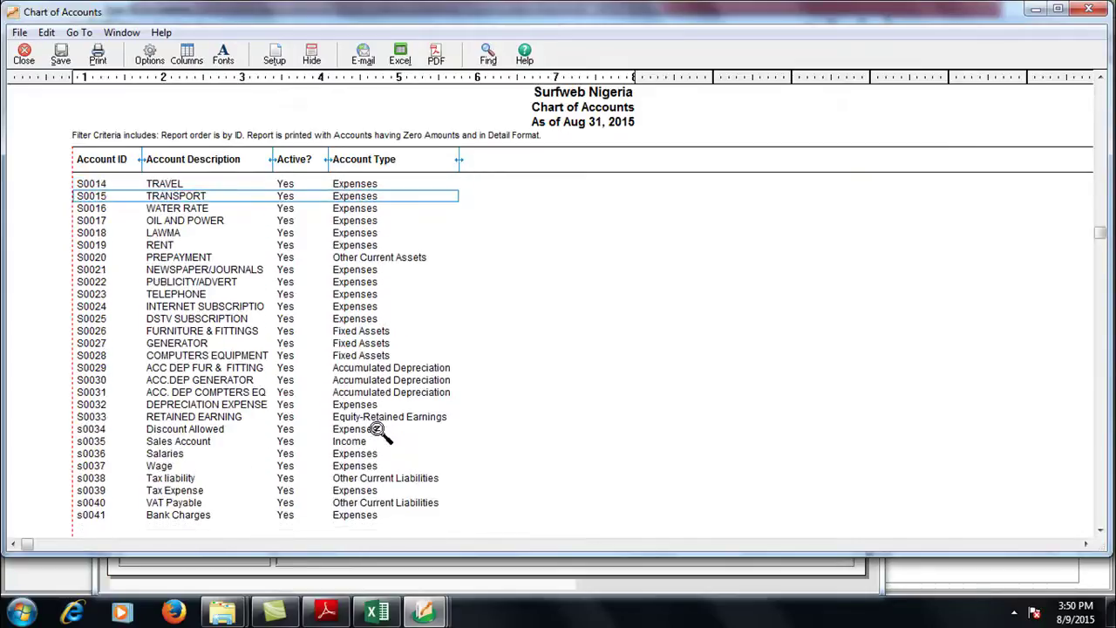
pyautogui.scroll(6, 377, 429)
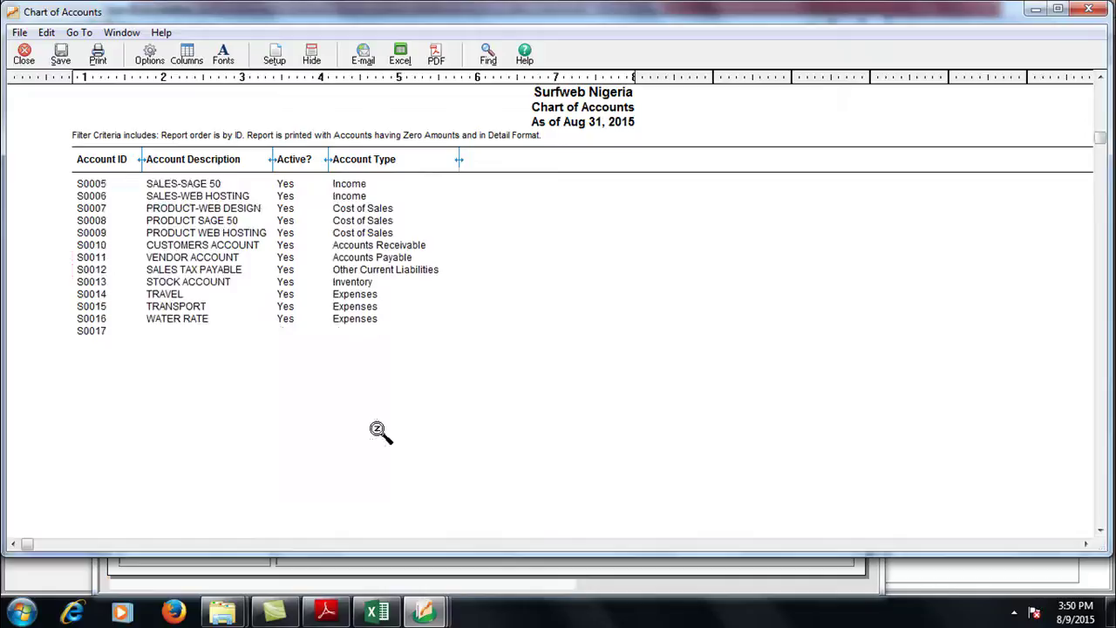
# Step: View the general ledger detail of account S0007, PRODUCT-WEB DESIGN, and close the reports and the report selection
pyautogui.doubleClick(161, 260)
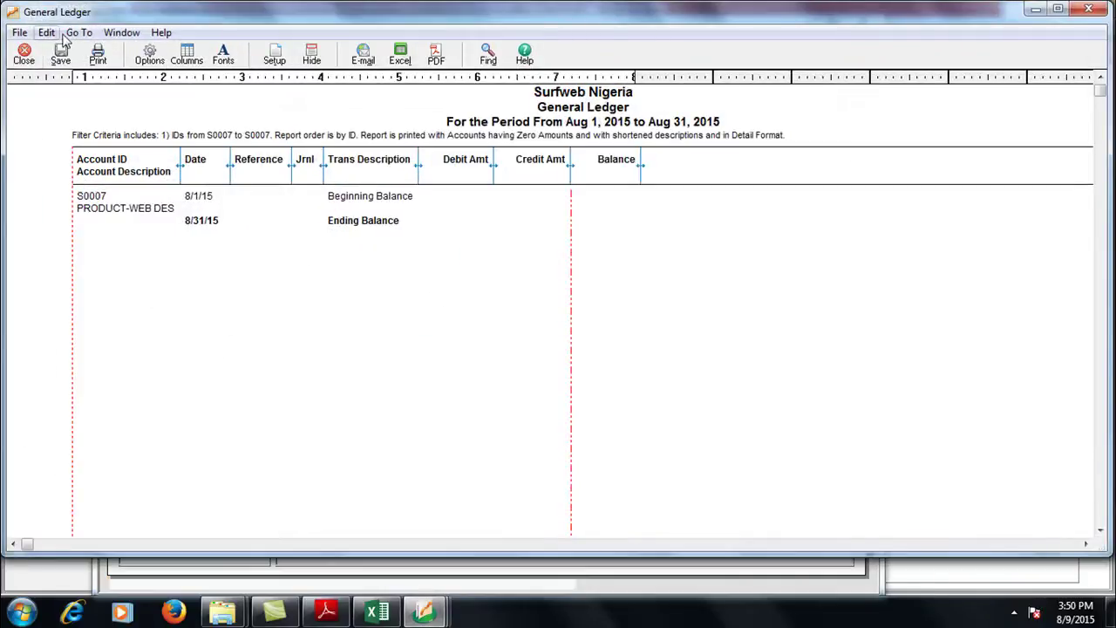
pyautogui.click(24, 54)
pyautogui.click(24, 54)
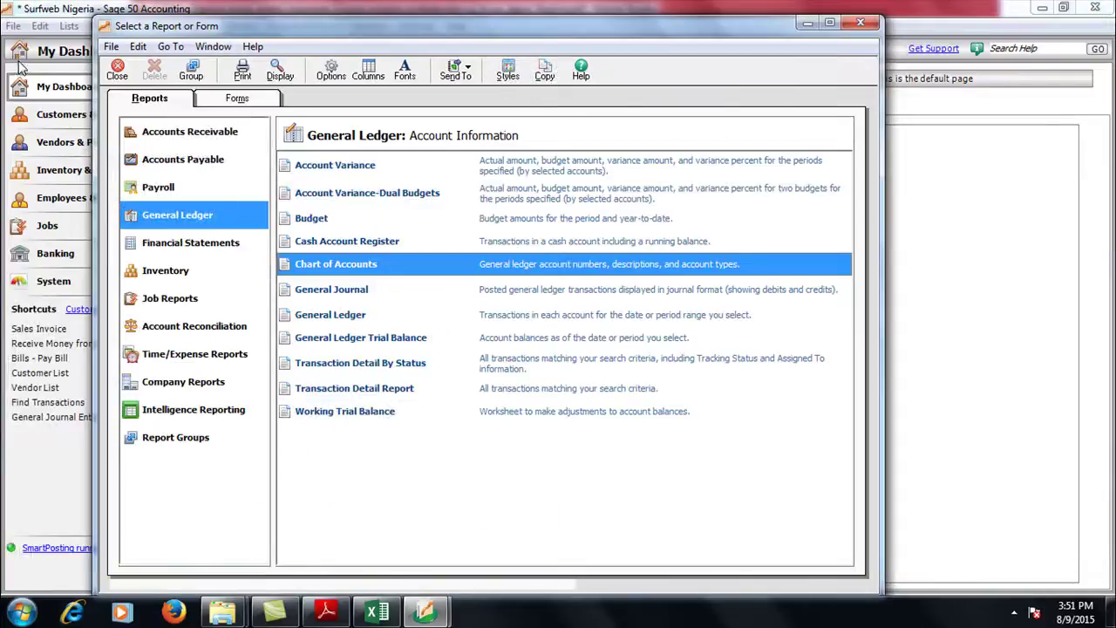
pyautogui.click(118, 66)
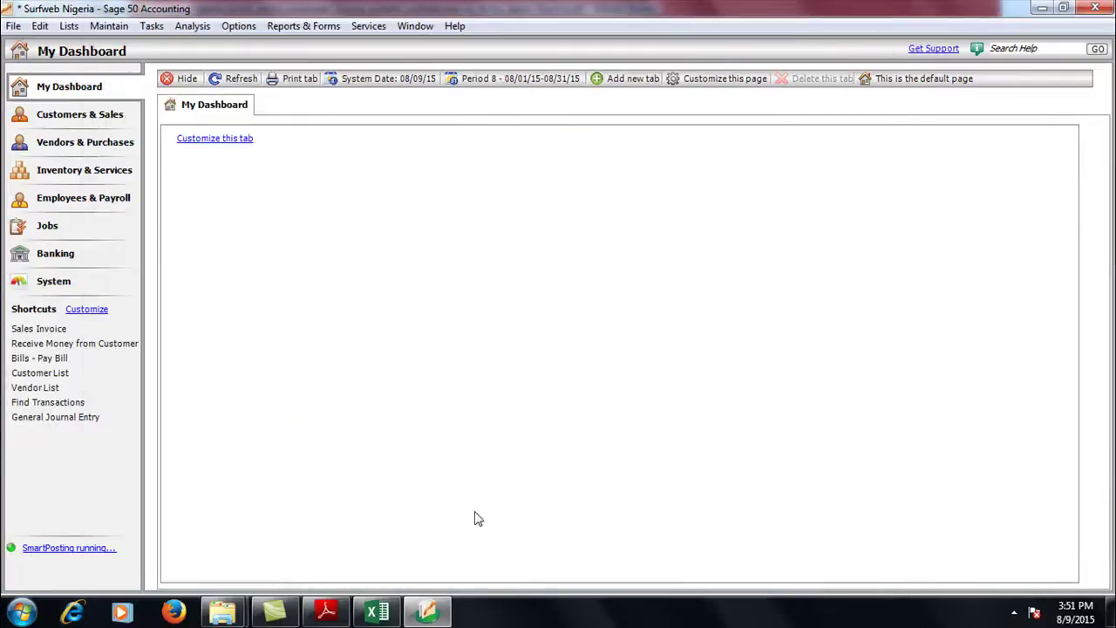
# Step: Highlight items 4 and 5, Opening of Existing Company and Change of Accounting period, in the Adobe Reader course outline and return to Sage 50
pyautogui.click(338, 612)
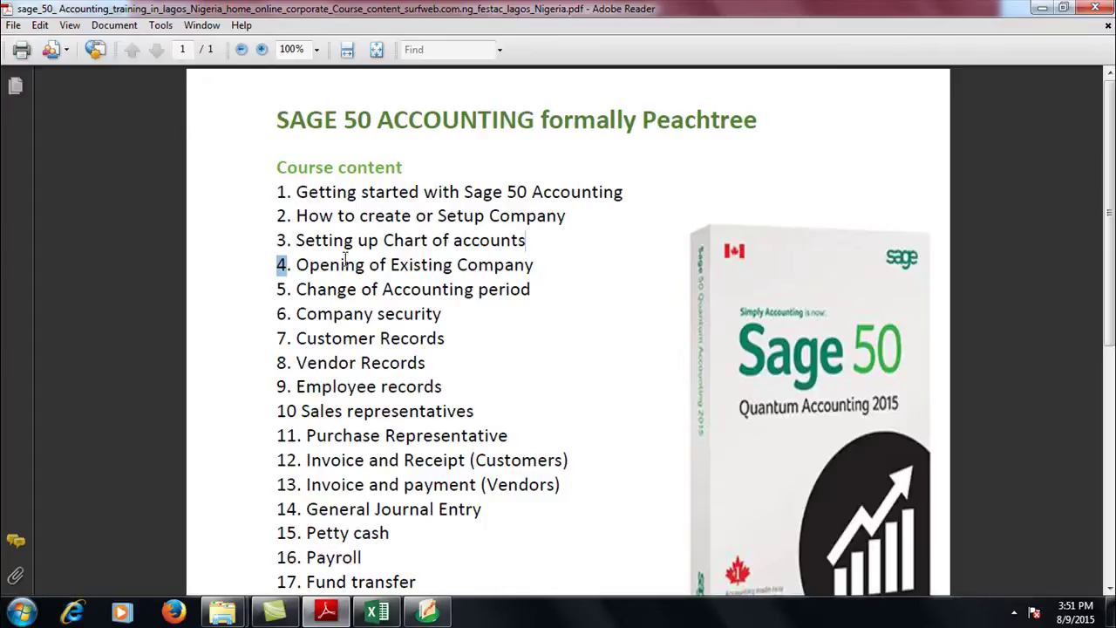
pyautogui.moveTo(327, 271); pyautogui.dragTo(528, 289)
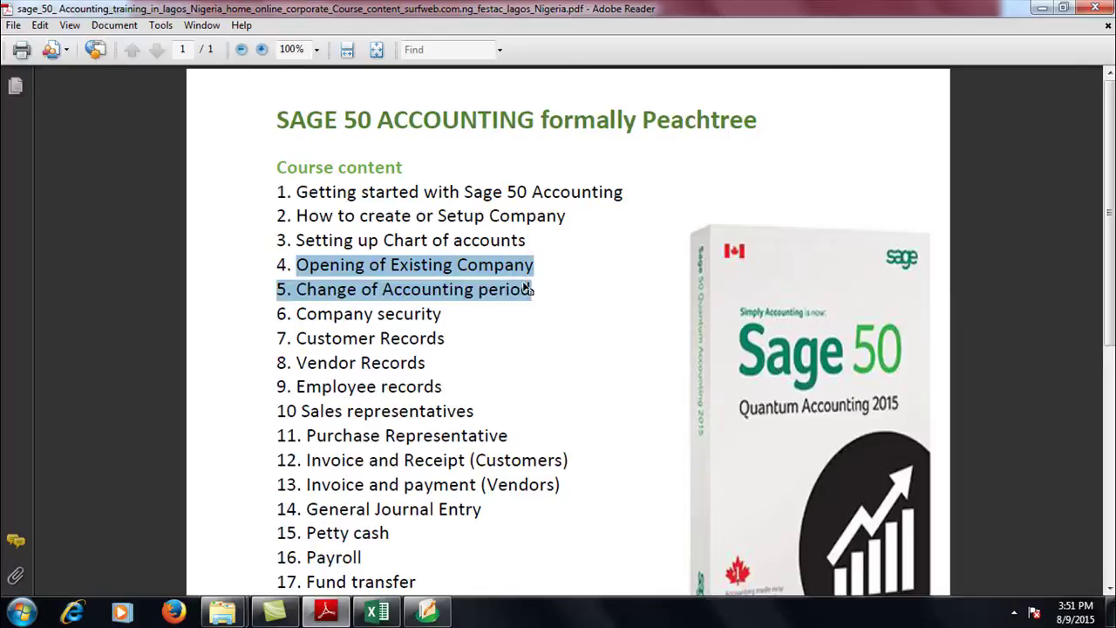
pyautogui.click(538, 294)
pyautogui.rightClick(529, 290)
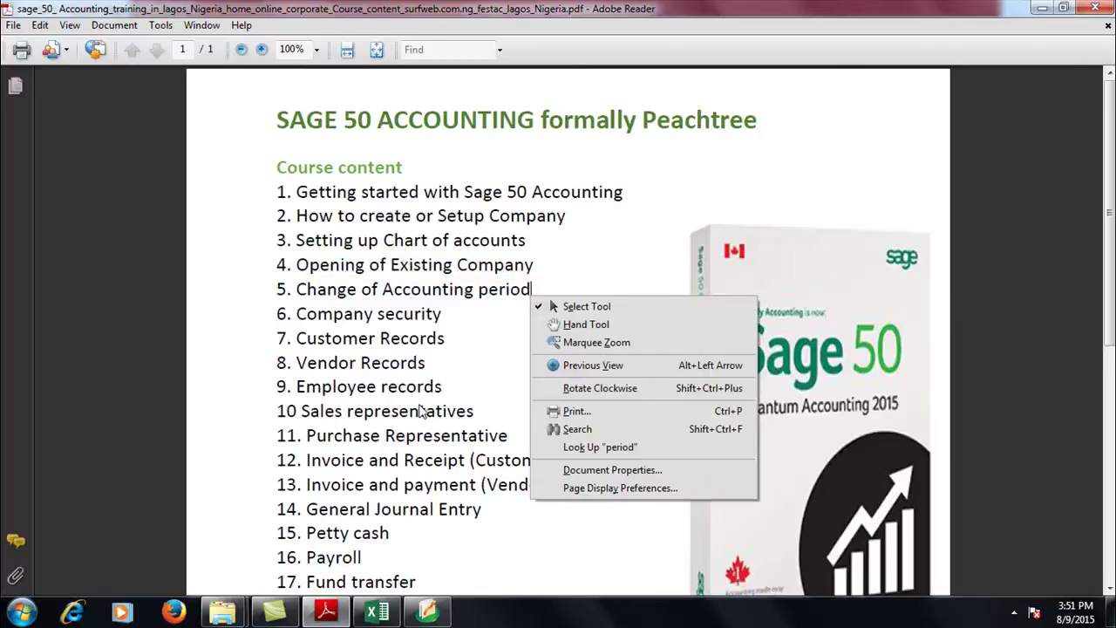
pyautogui.click(431, 465)
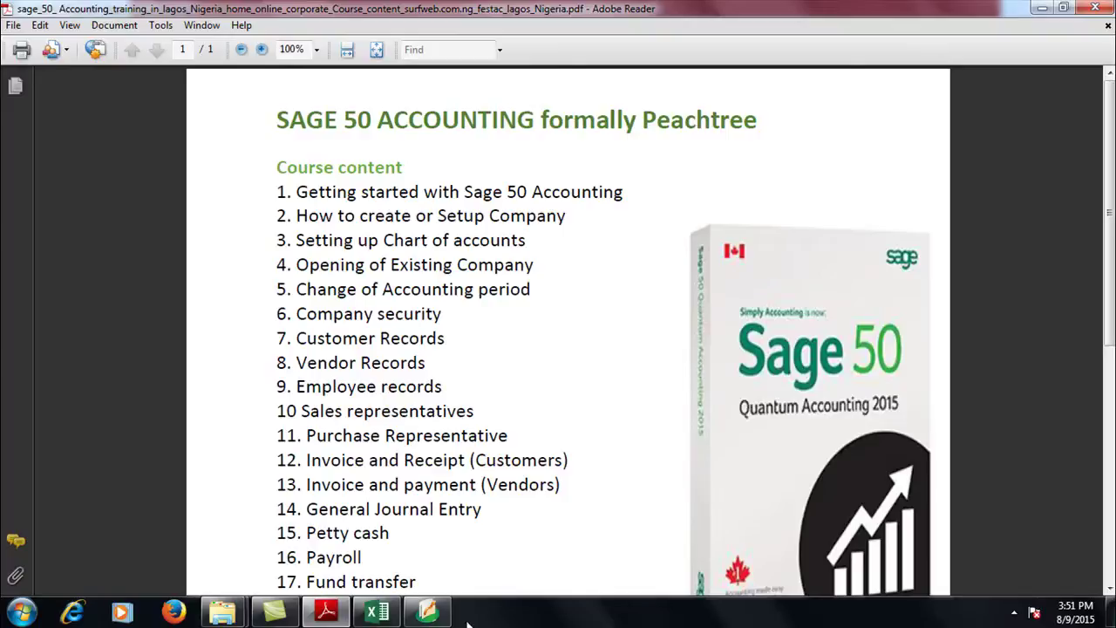
pyautogui.click(427, 611)
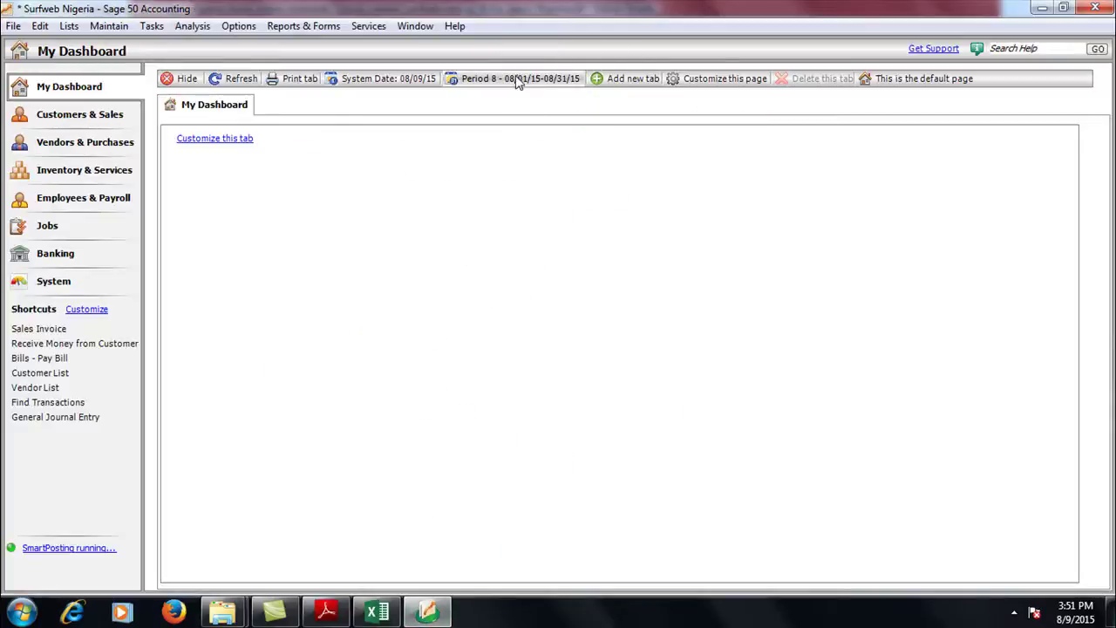
# Step: View the <Standard> Balance Sheet from the financial statements and close the report and the report selection
pyautogui.click(305, 26)
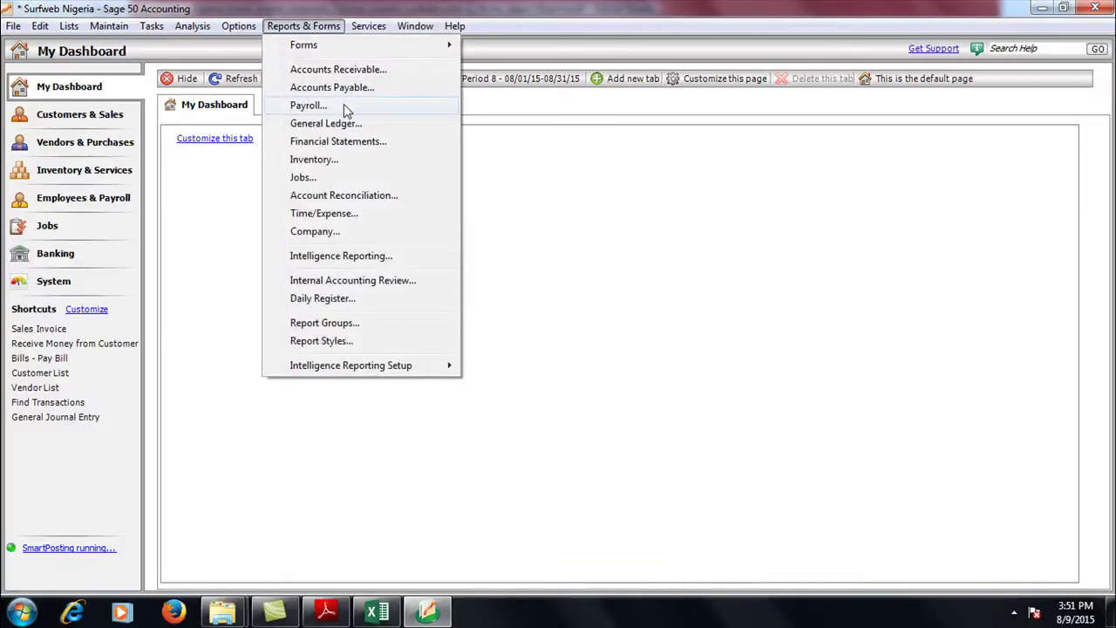
pyautogui.click(344, 141)
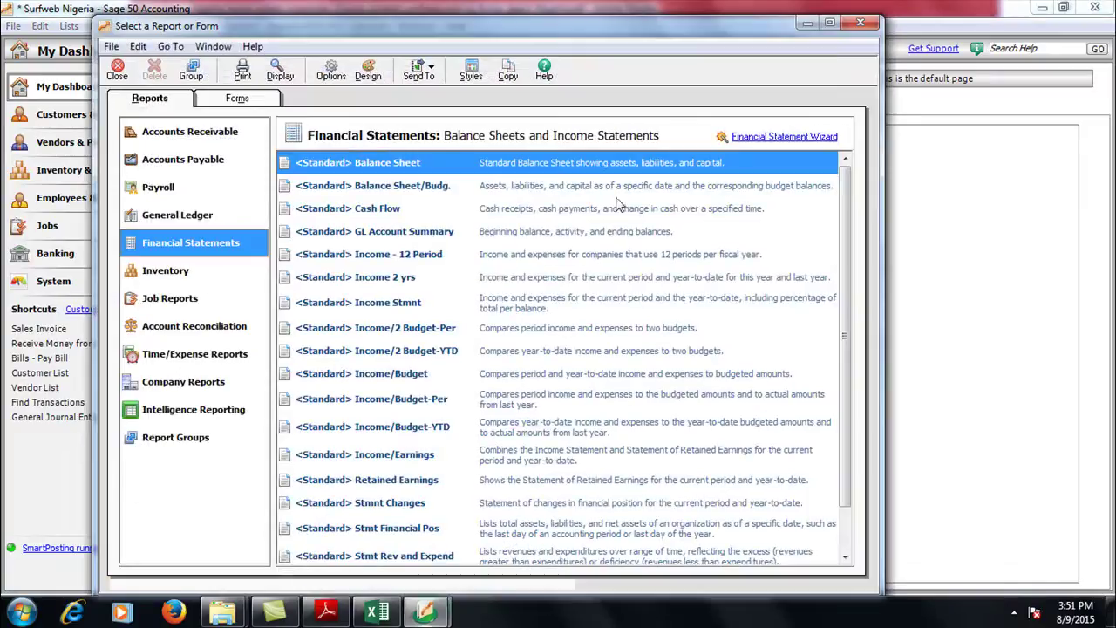
pyautogui.doubleClick(466, 170)
pyautogui.click(310, 342)
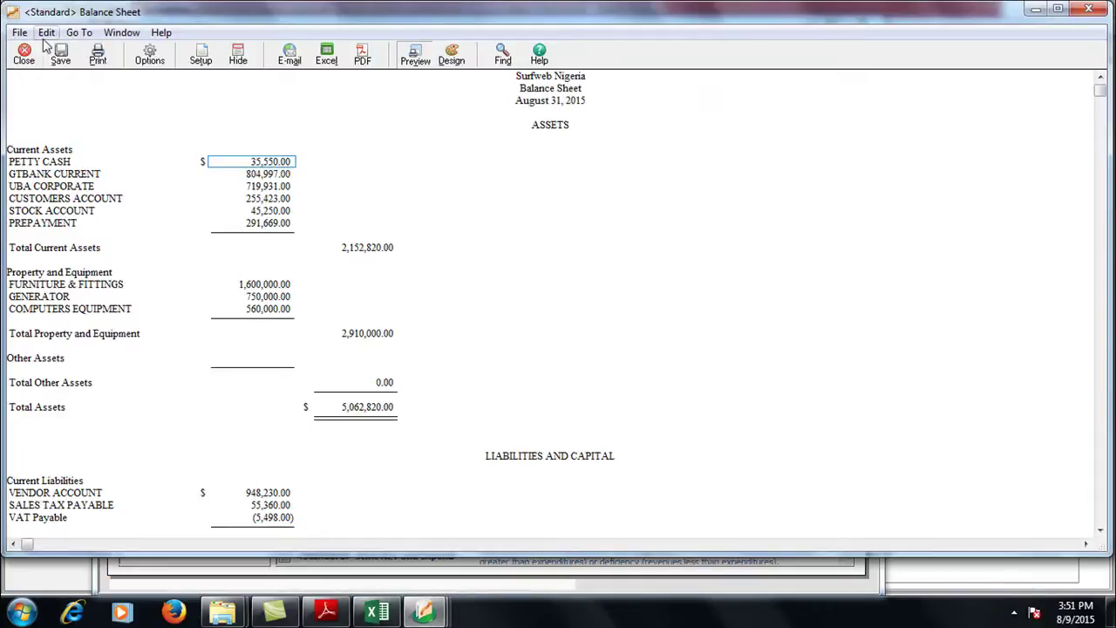
pyautogui.click(23, 56)
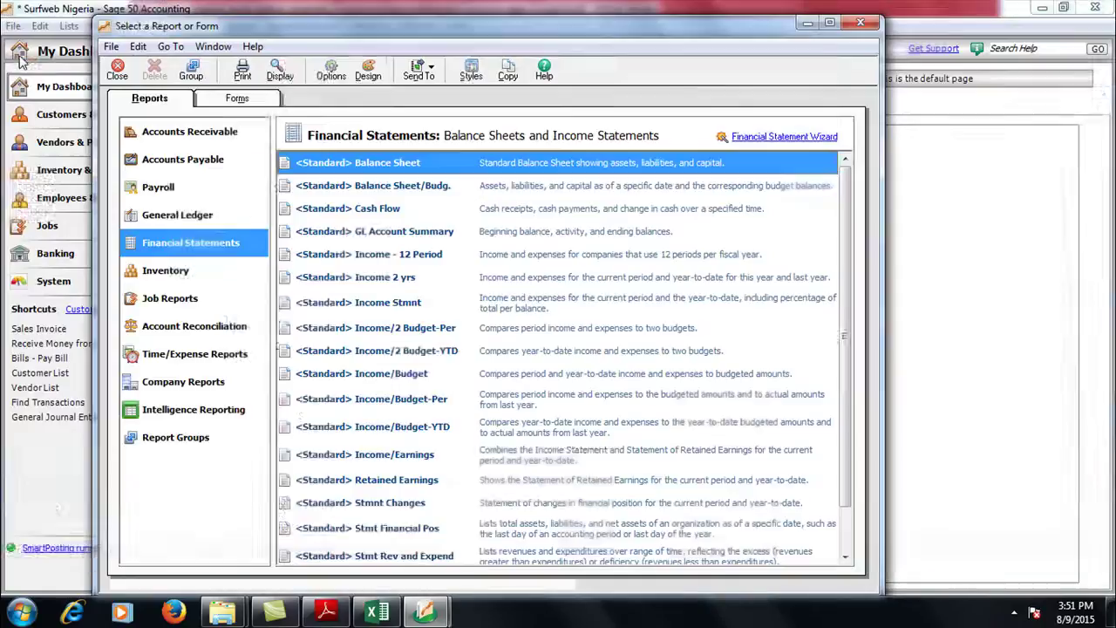
pyautogui.click(116, 69)
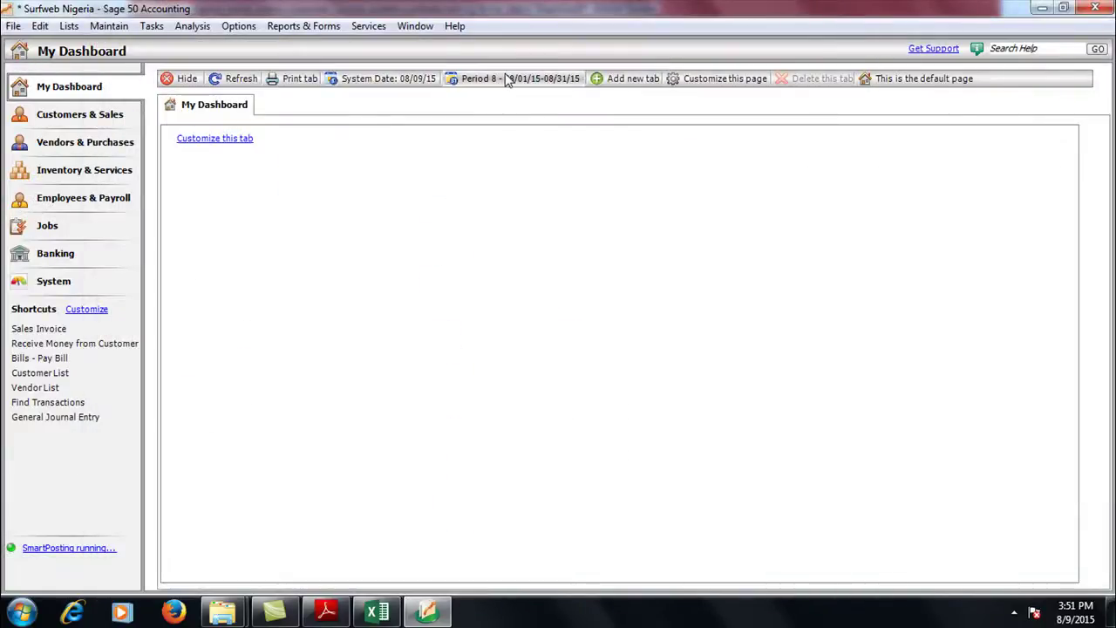
# Step: Try to change the accounting period to 07 - Jul 01, 2015 to Jul 31, 2015, declining the switch to a prior period
pyautogui.click(502, 83)
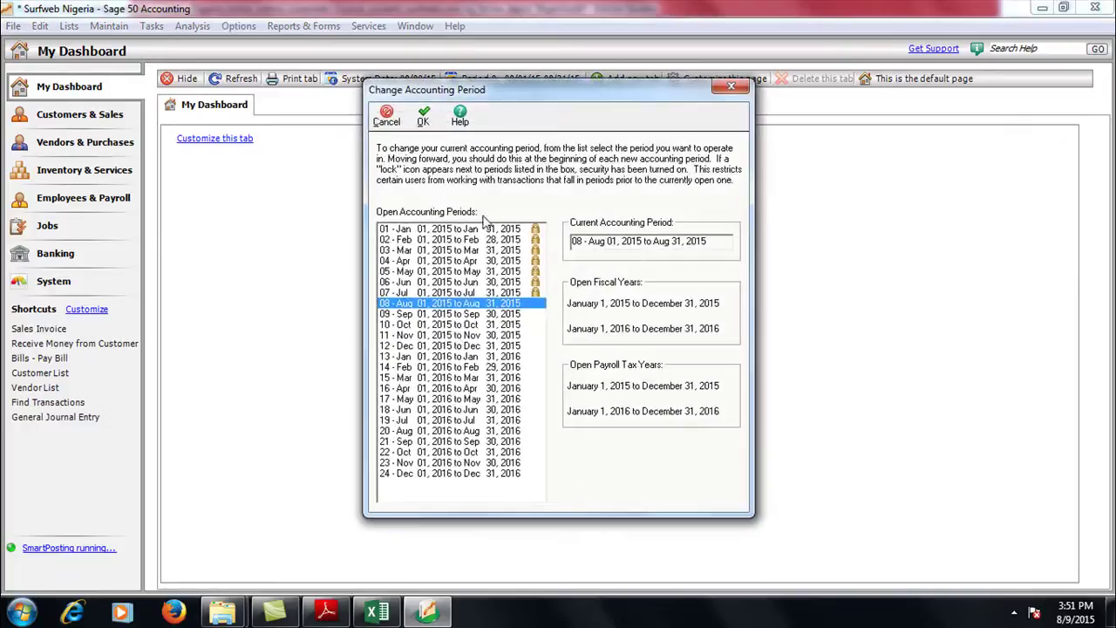
pyautogui.click(406, 294)
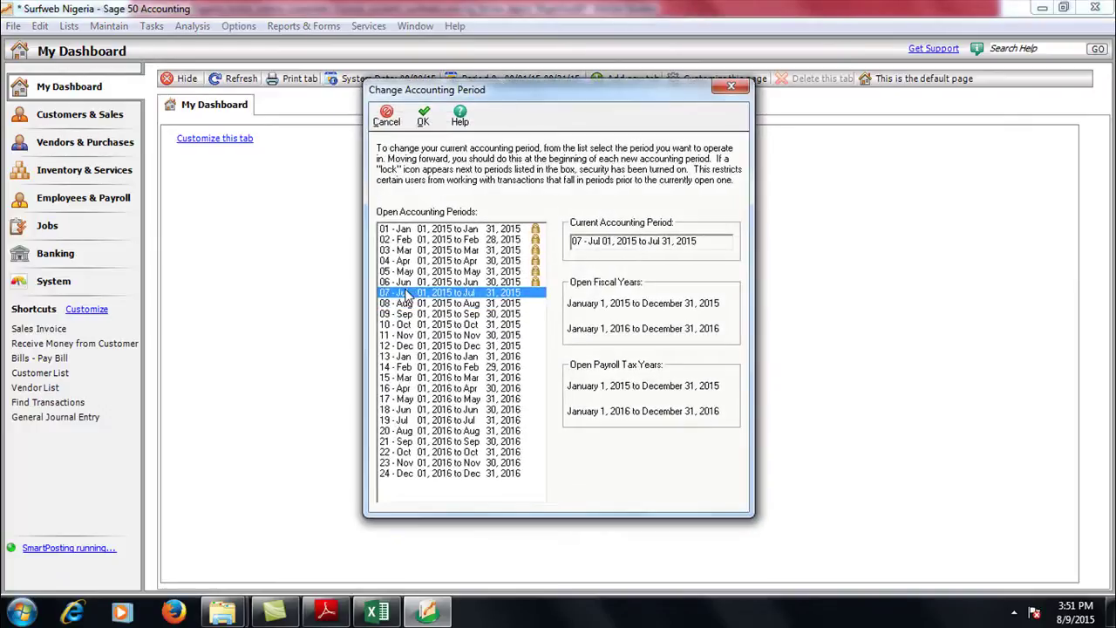
pyautogui.click(423, 115)
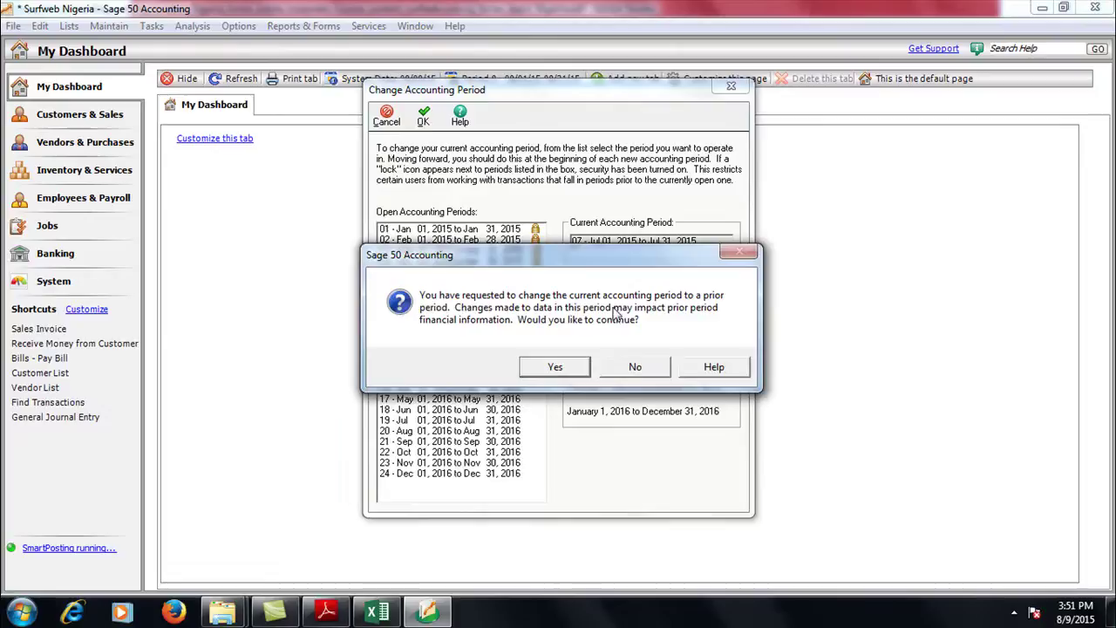
pyautogui.click(632, 366)
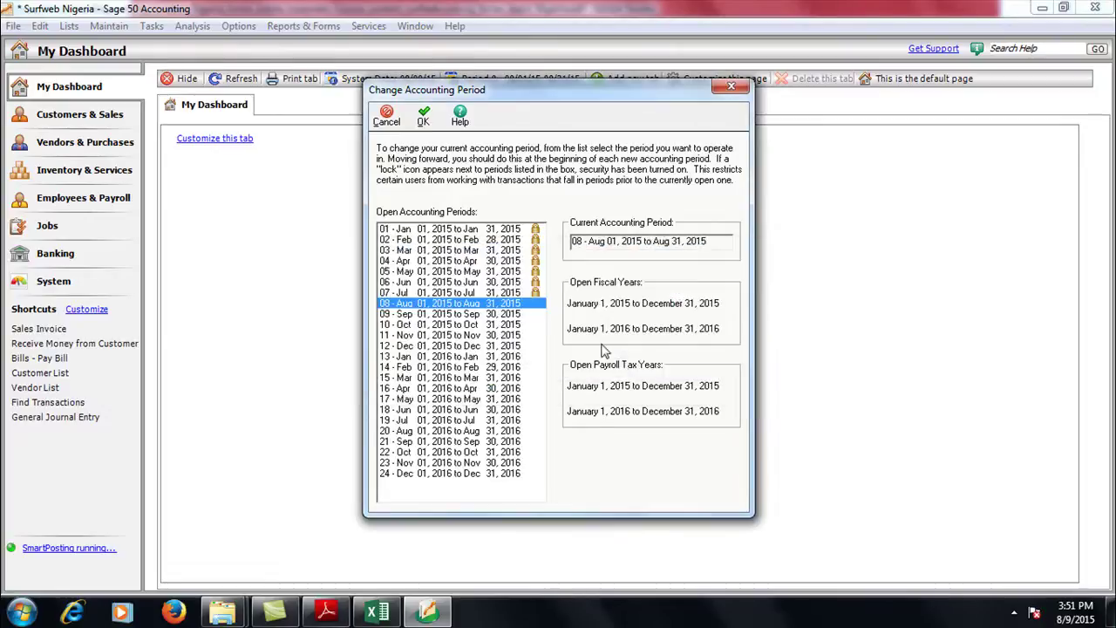
pyautogui.click(423, 115)
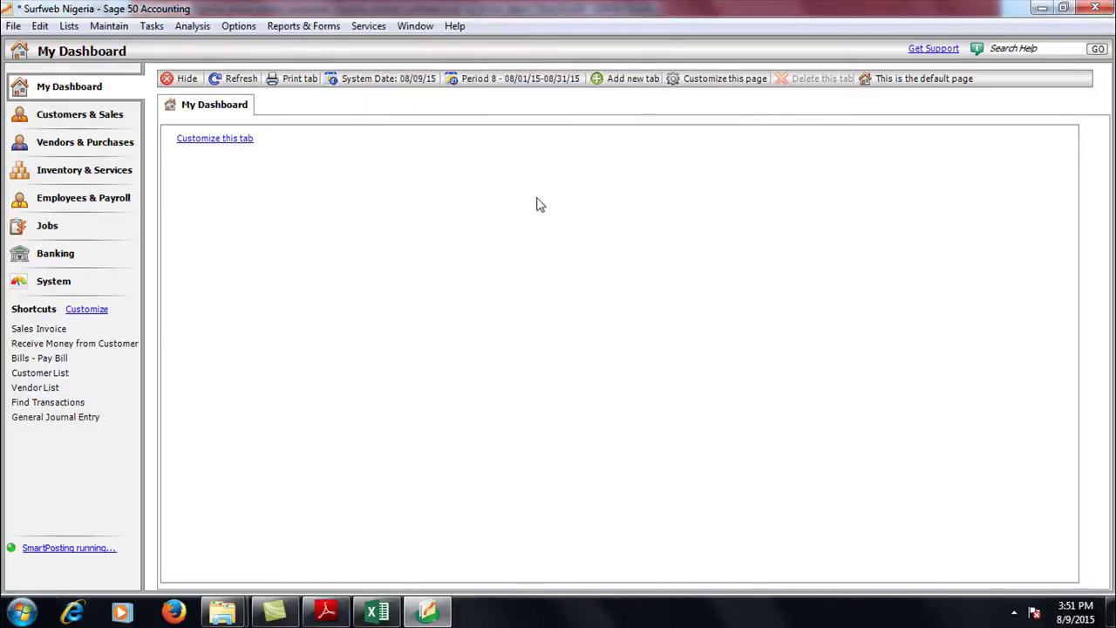
# Step: View the open accounting periods through the system task Change Accounting Period and cancel without changing the period
pyautogui.click(150, 28)
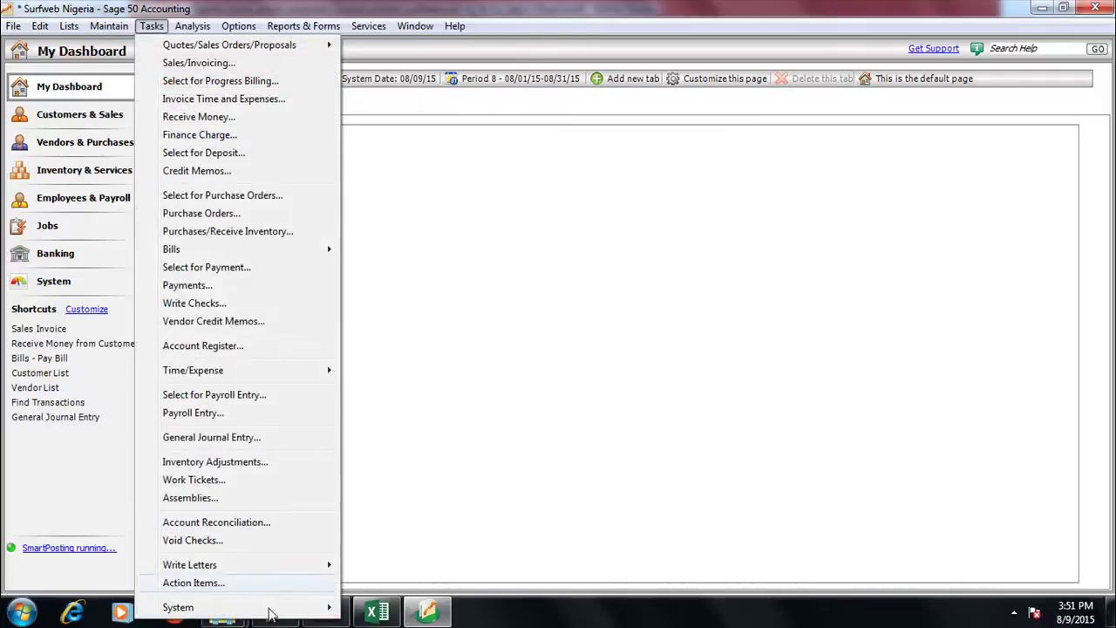
pyautogui.moveTo(266, 610)
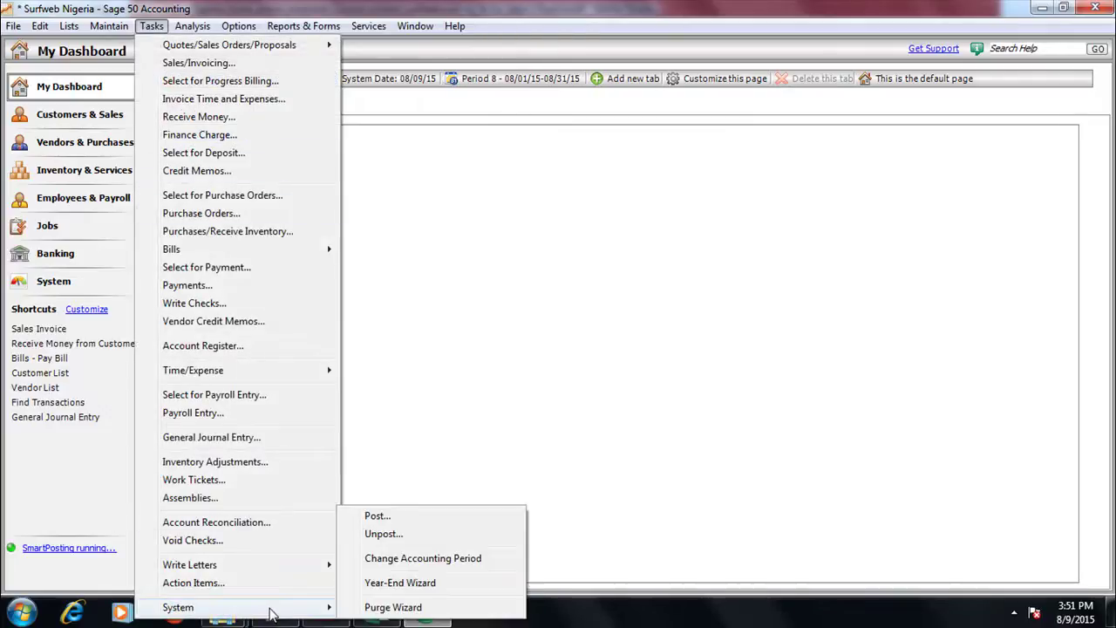
pyautogui.click(431, 559)
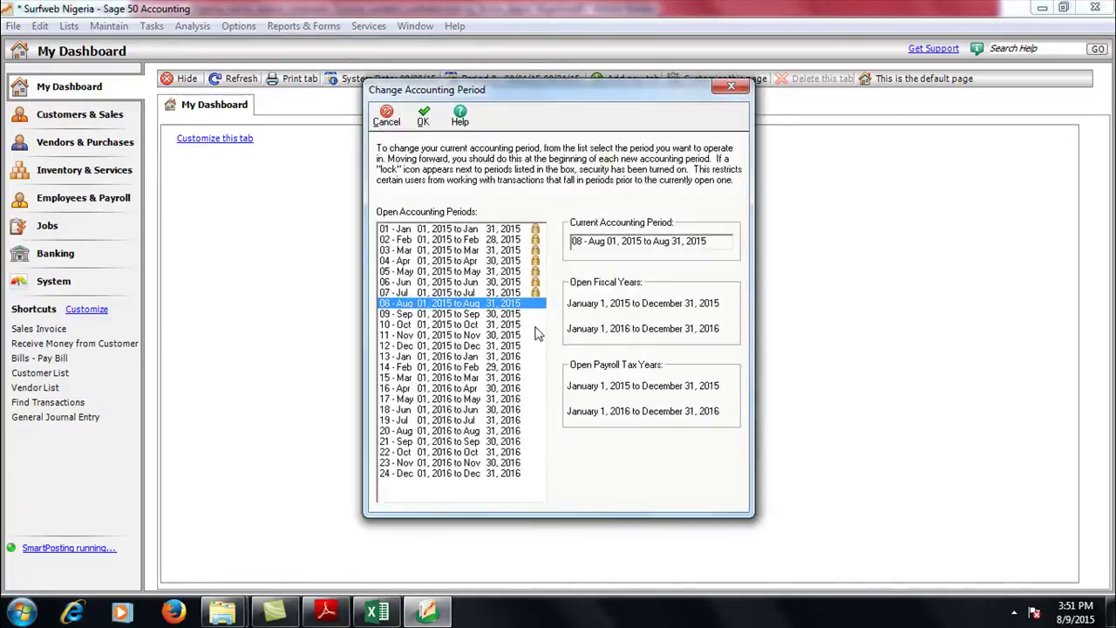
pyautogui.click(392, 115)
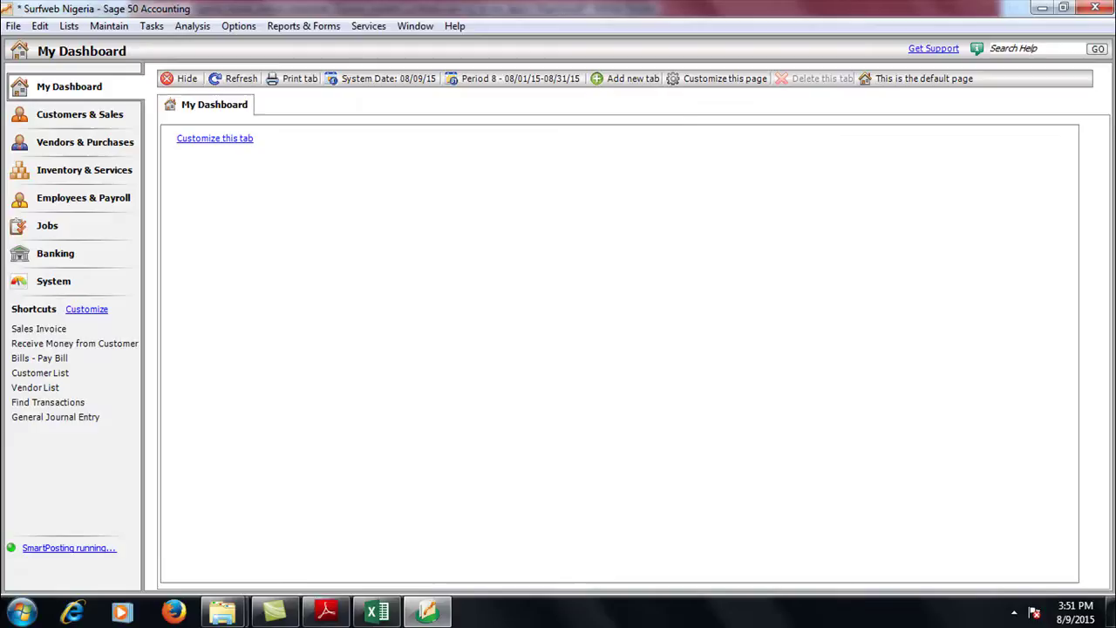
# Step: Check the course outline in Adobe Reader, return to Sage 50, and shrink its window to roughly half the screen width
pyautogui.click(329, 612)
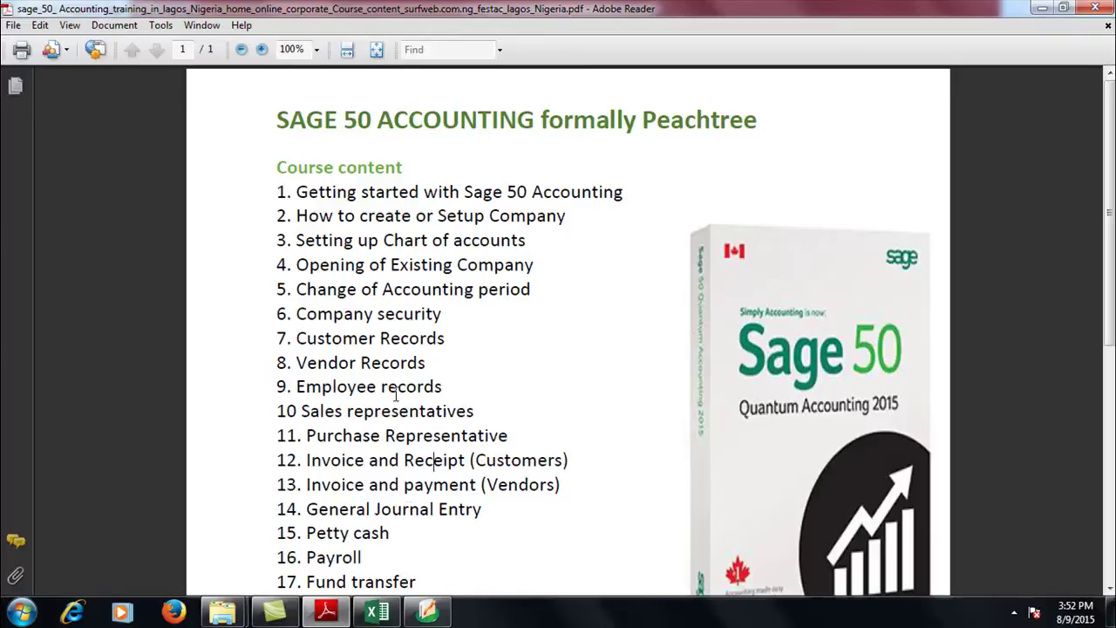
pyautogui.click(428, 611)
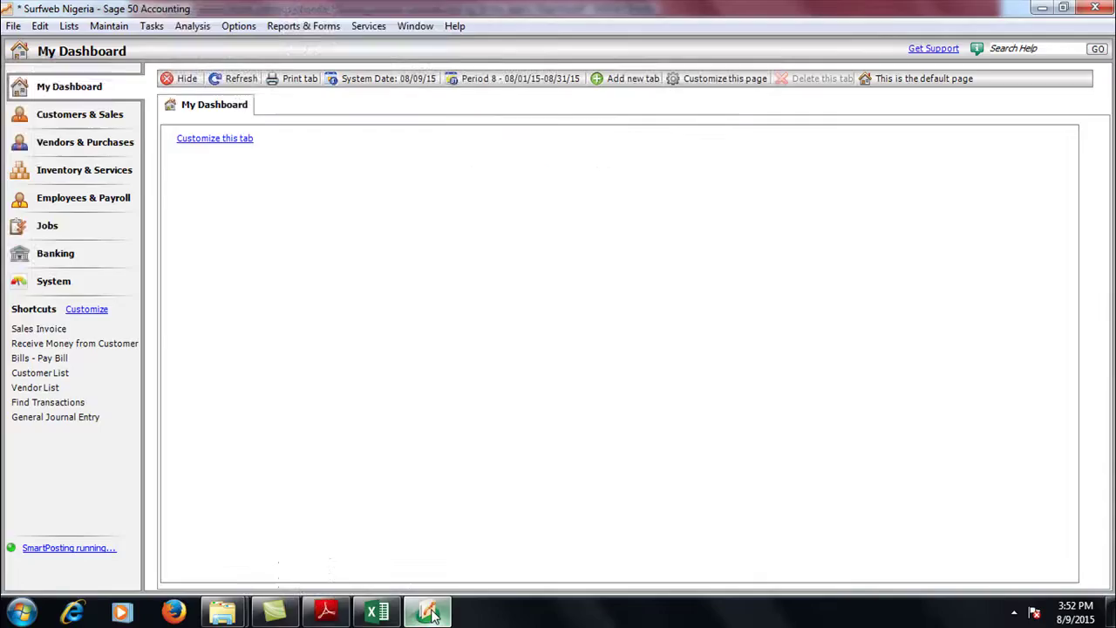
pyautogui.click(109, 27)
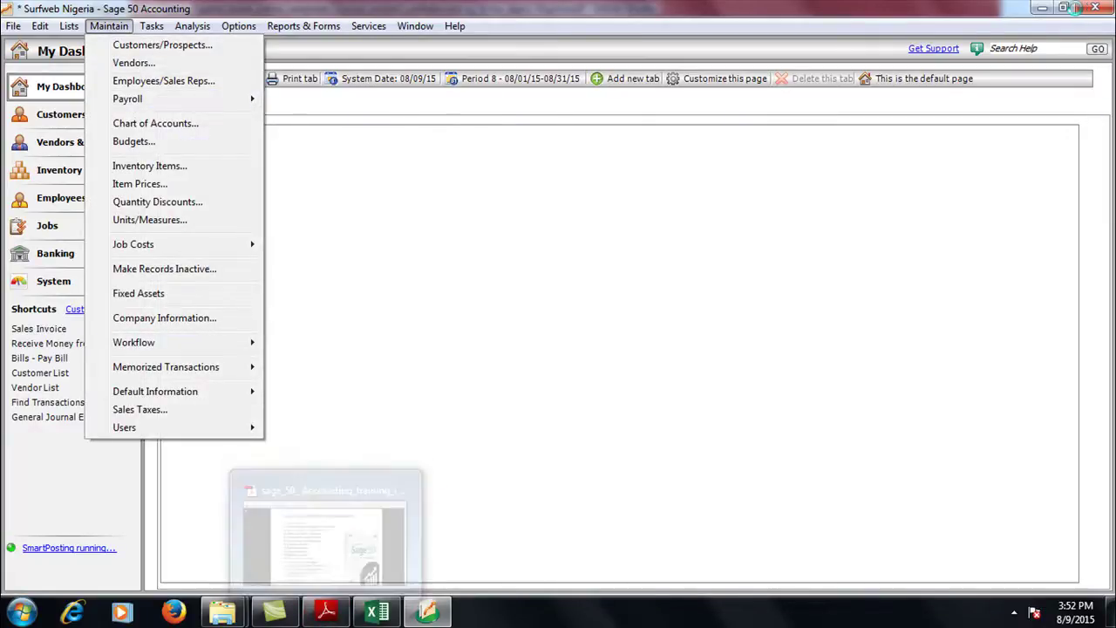
pyautogui.click(1062, 7)
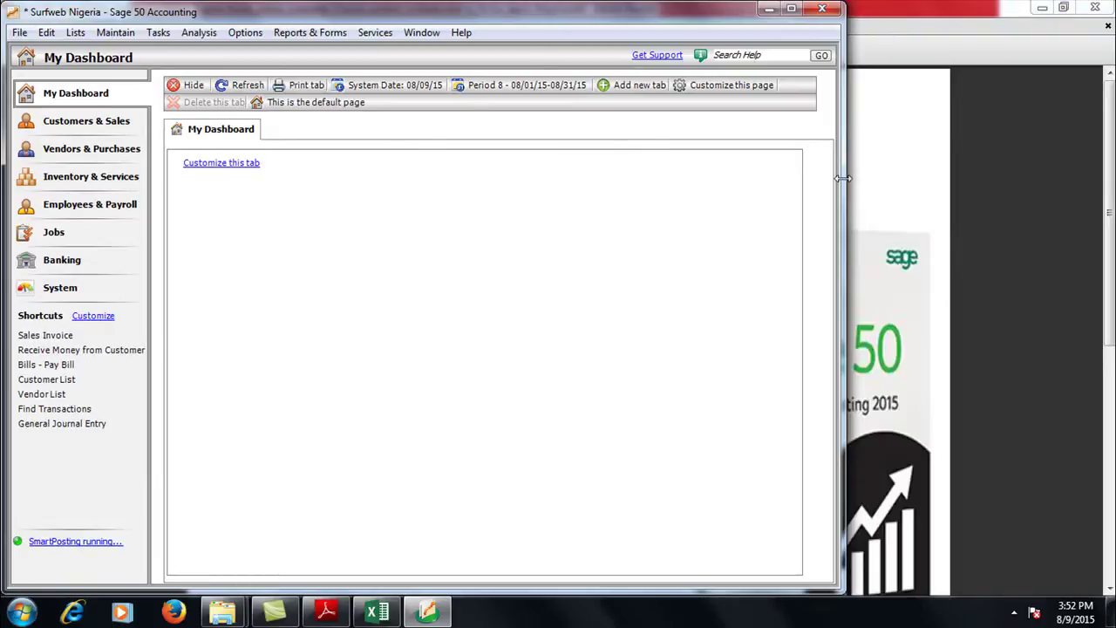
pyautogui.moveTo(842, 178); pyautogui.dragTo(636, 178)
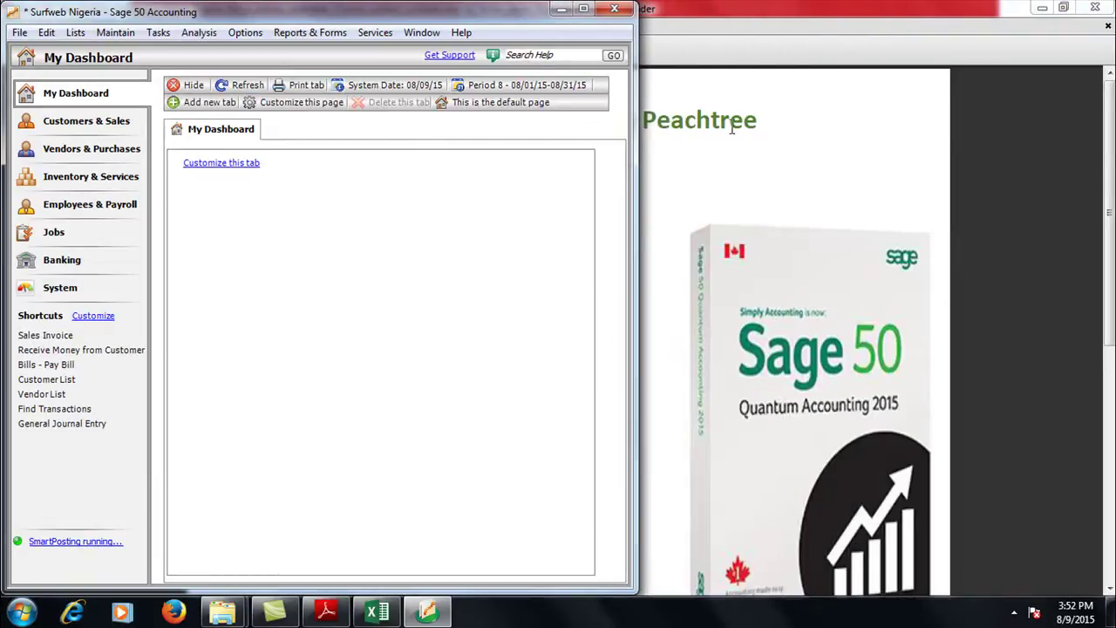
# Step: Restore and resize the Adobe Reader course outline window, place it beside the Sage 50 window, and return to Sage 50
pyautogui.doubleClick(730, 7)
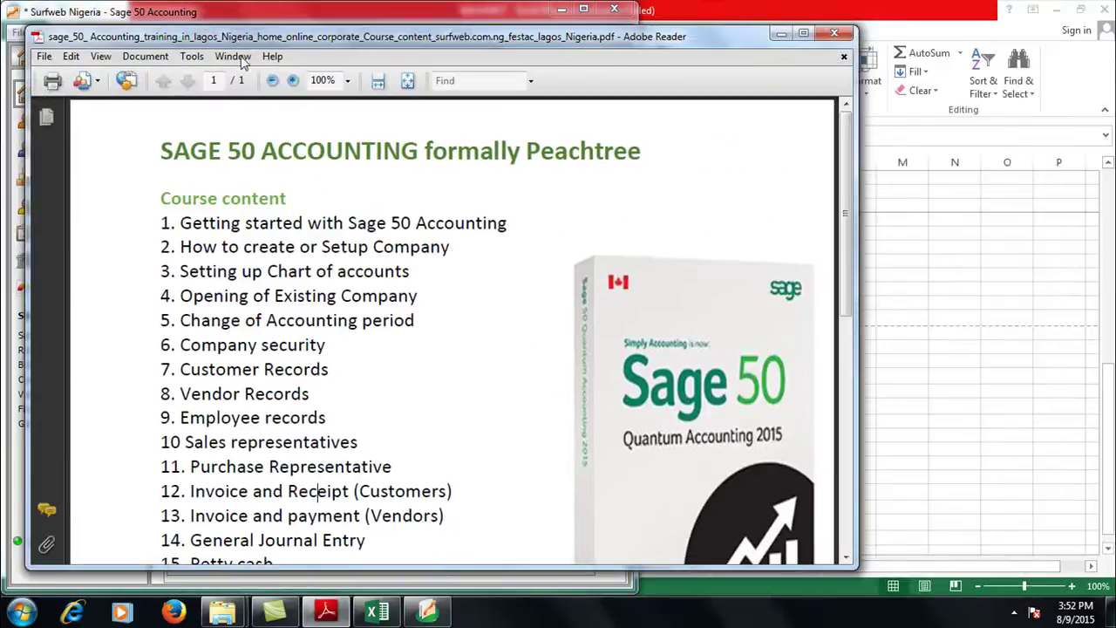
pyautogui.moveTo(29, 217); pyautogui.dragTo(431, 251)
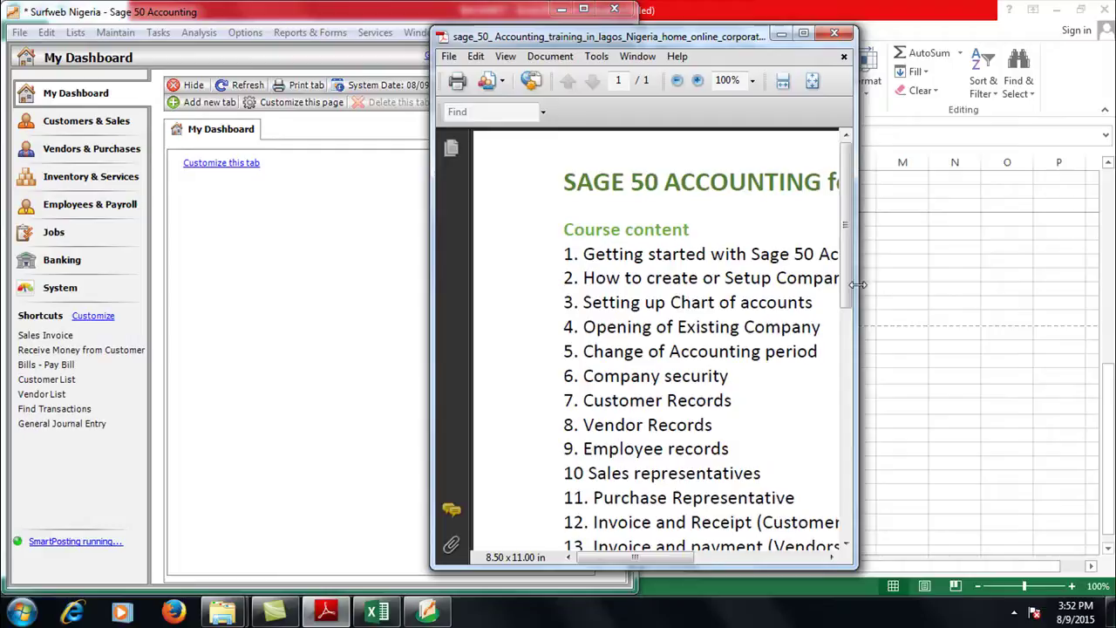
pyautogui.moveTo(858, 284); pyautogui.dragTo(1052, 287)
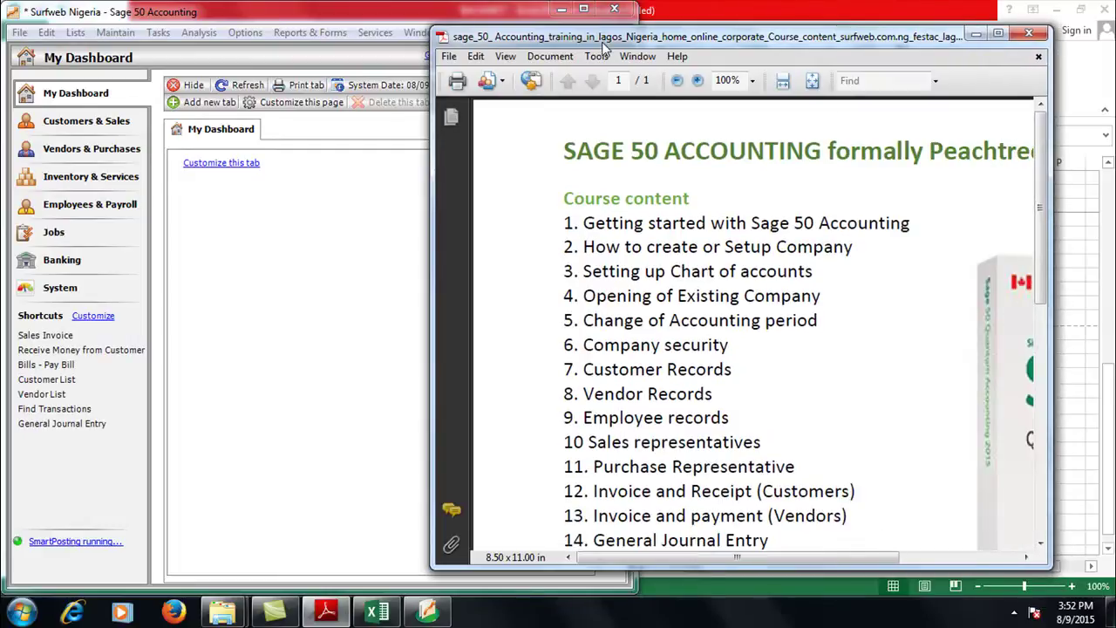
pyautogui.moveTo(601, 42); pyautogui.dragTo(725, 30)
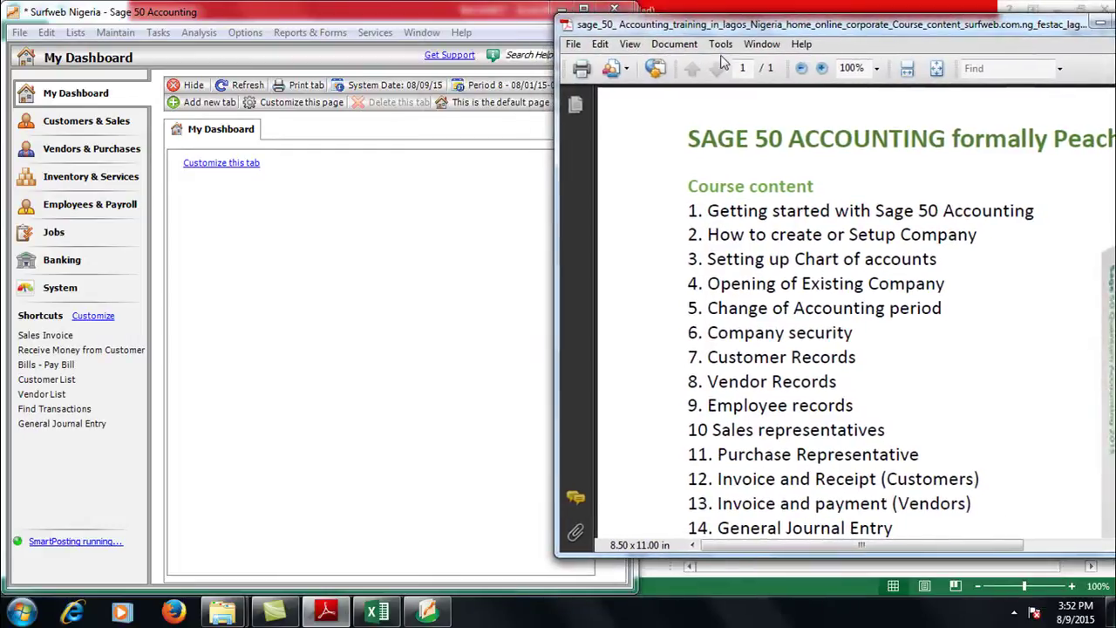
pyautogui.click(297, 21)
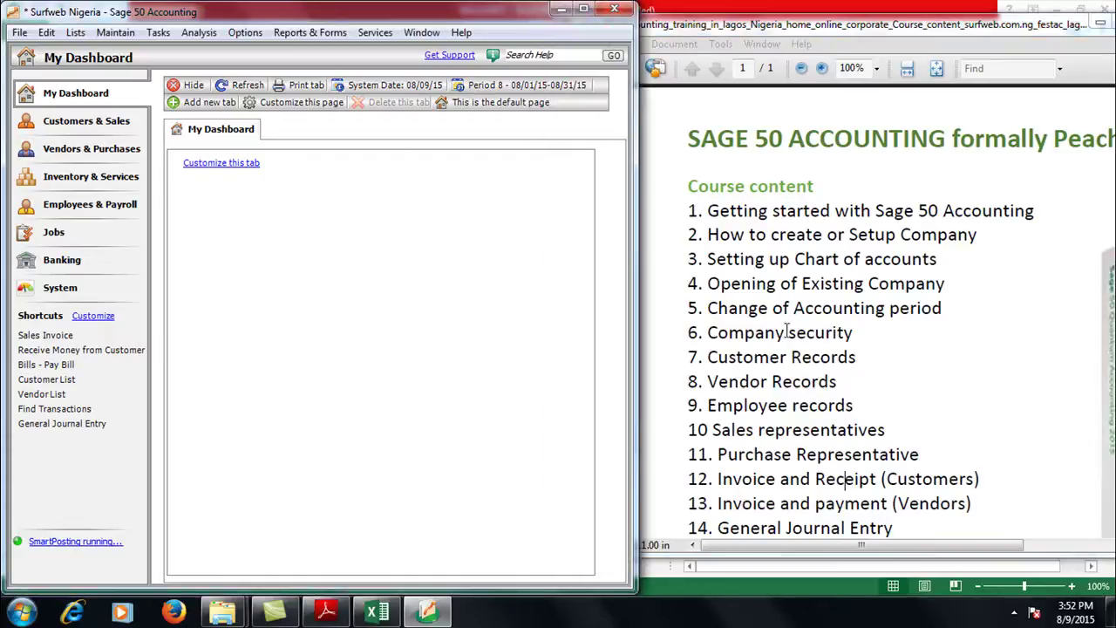
# Step: View the Maintain Customers/Prospects form for customer records and close it without entering anything
pyautogui.click(115, 33)
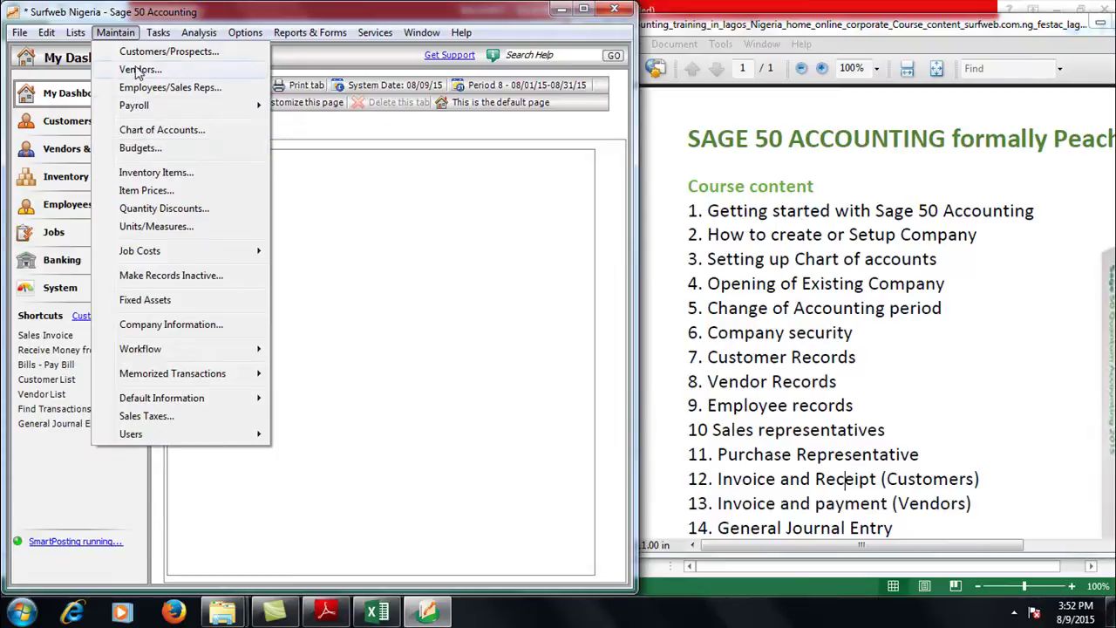
pyautogui.click(134, 54)
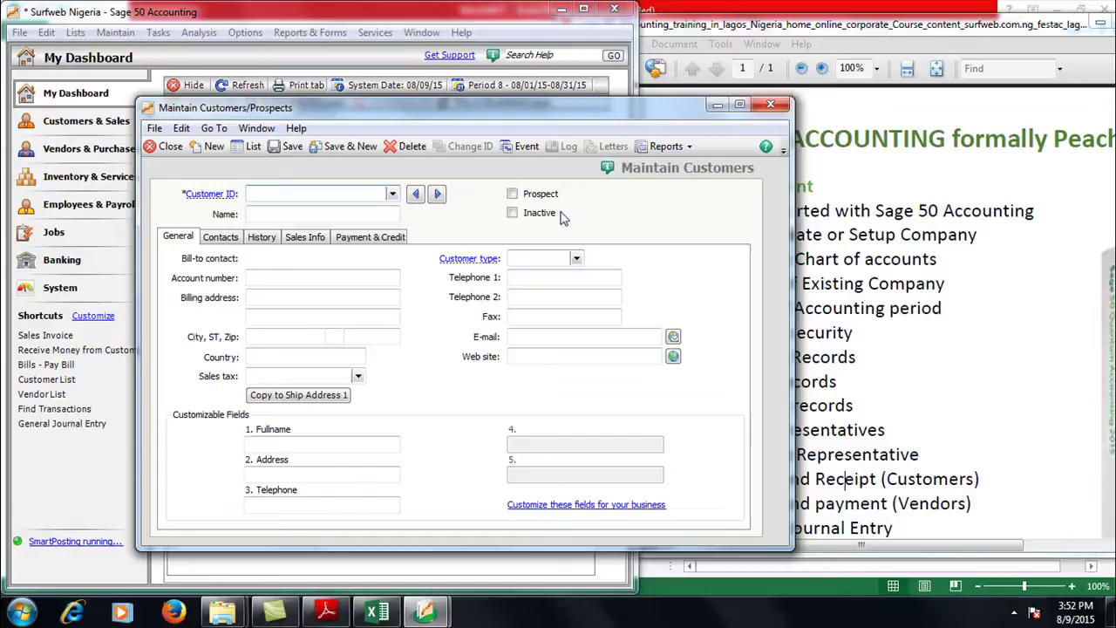
pyautogui.click(770, 104)
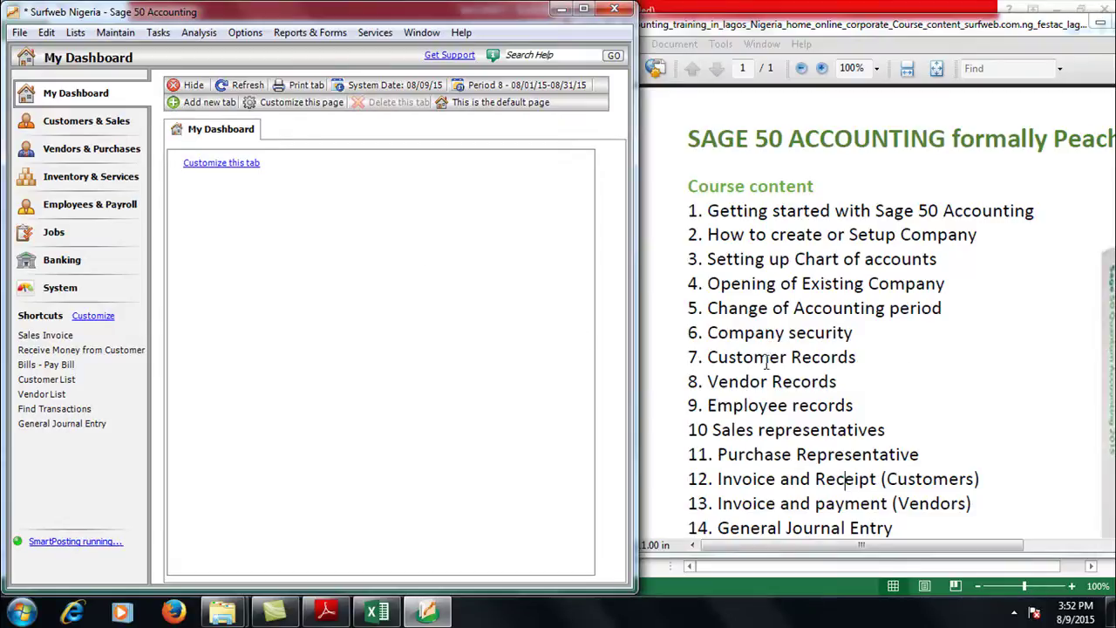
# Step: View the Payroll Settings wizard from the default information and cancel it without saving changes
pyautogui.click(115, 32)
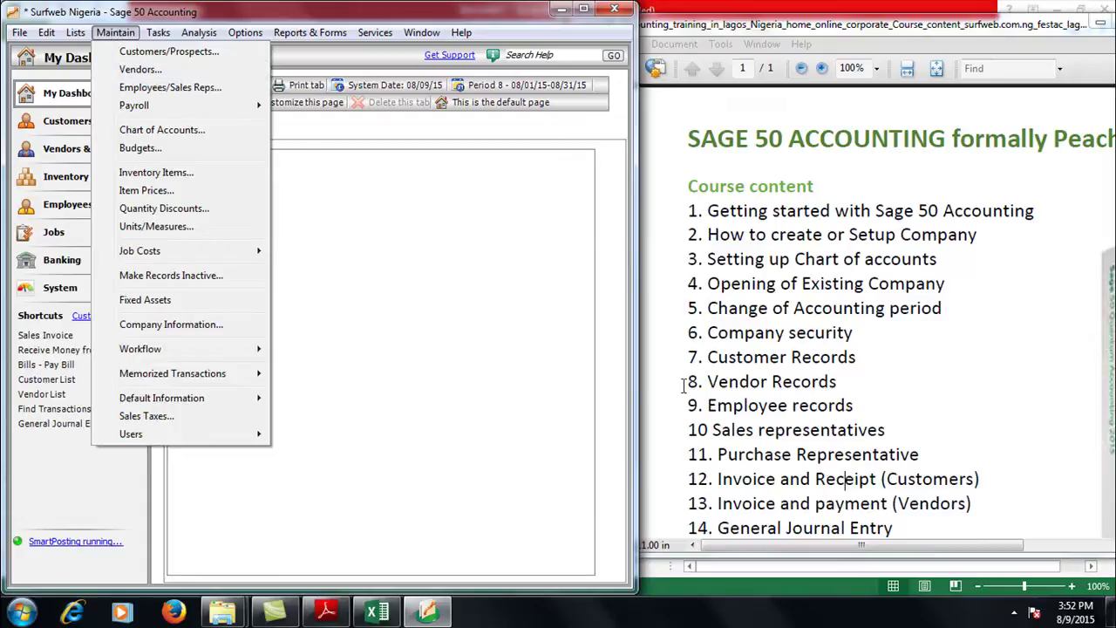
pyautogui.click(718, 415)
pyautogui.click(107, 35)
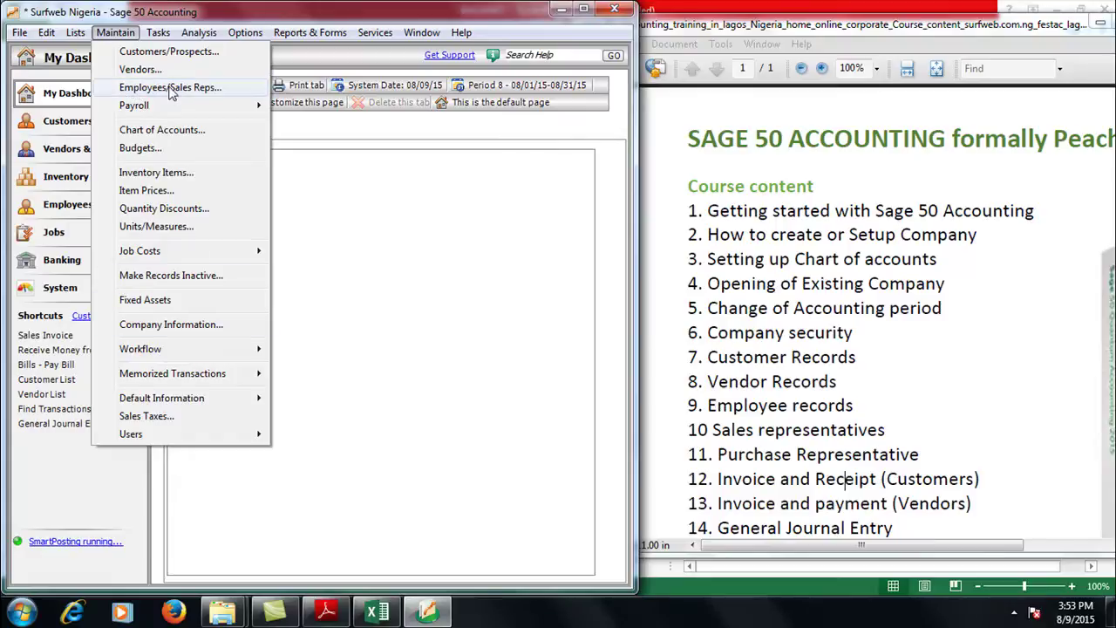
pyautogui.moveTo(174, 107)
pyautogui.moveTo(218, 356)
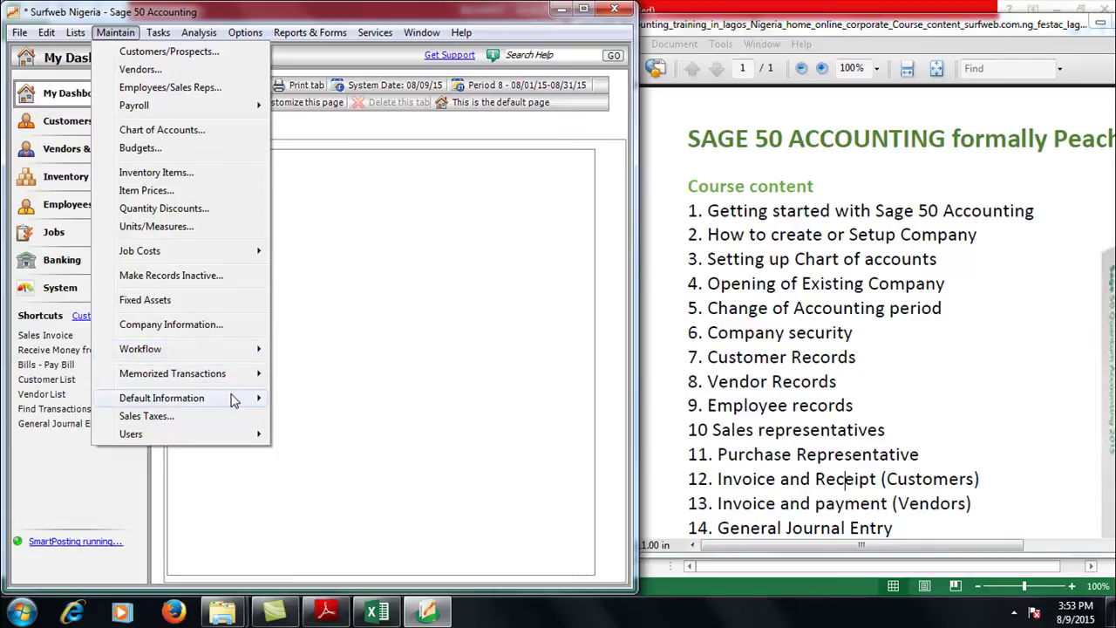
pyautogui.moveTo(235, 400)
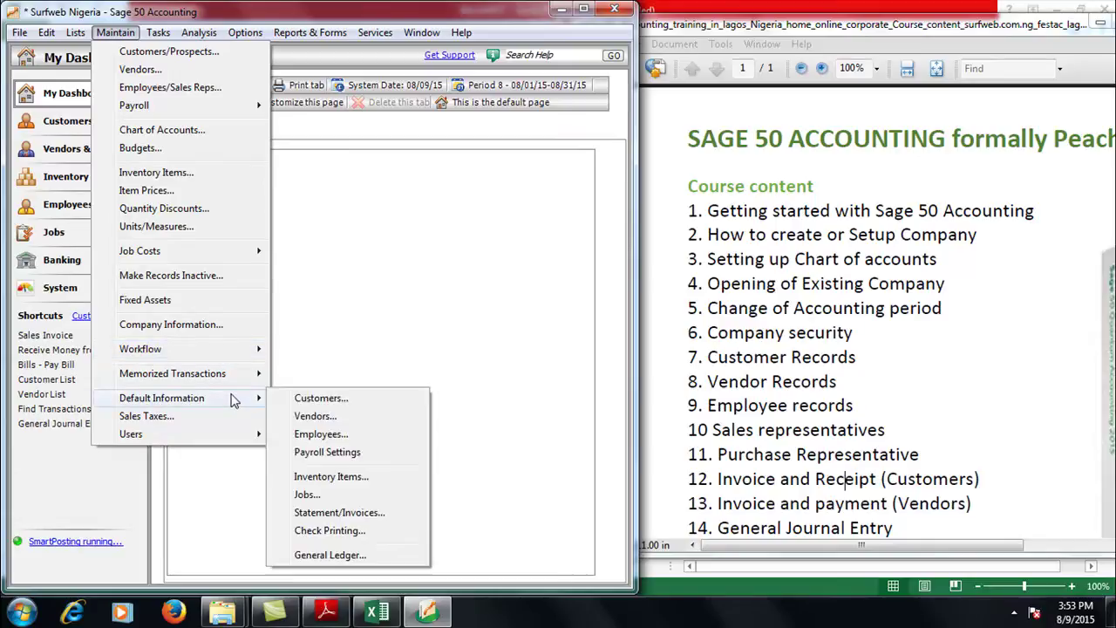
pyautogui.click(317, 452)
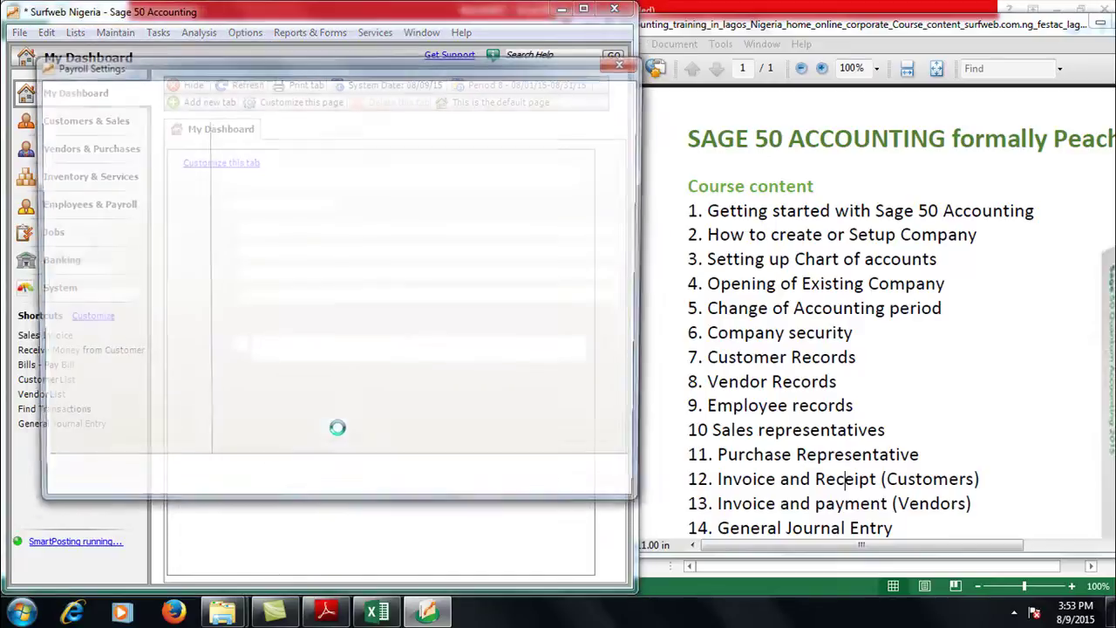
pyautogui.click(618, 63)
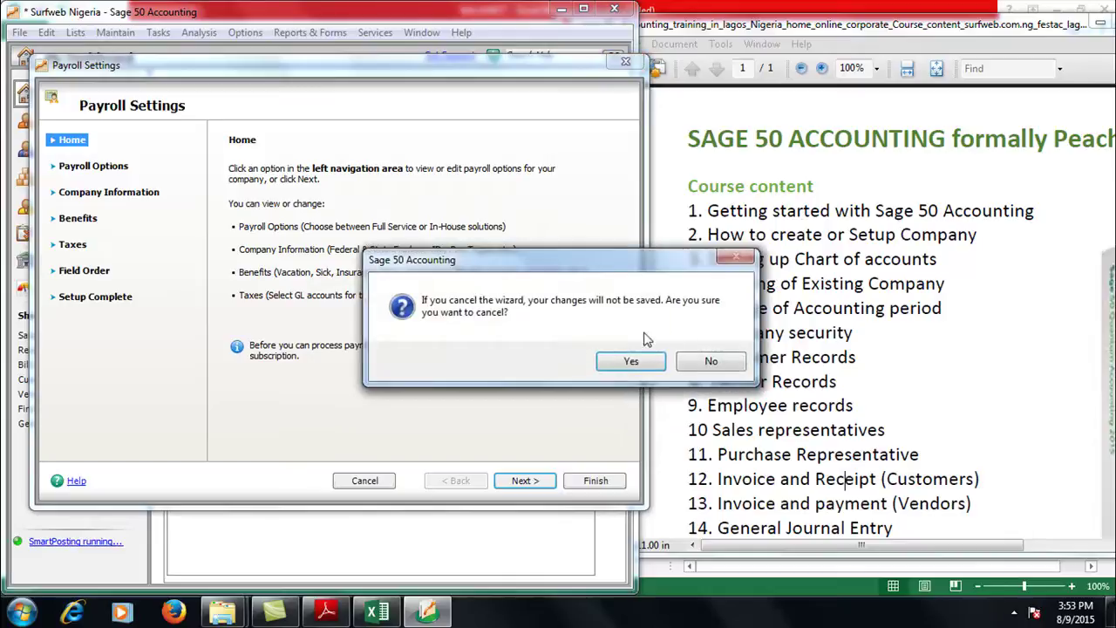
pyautogui.click(698, 368)
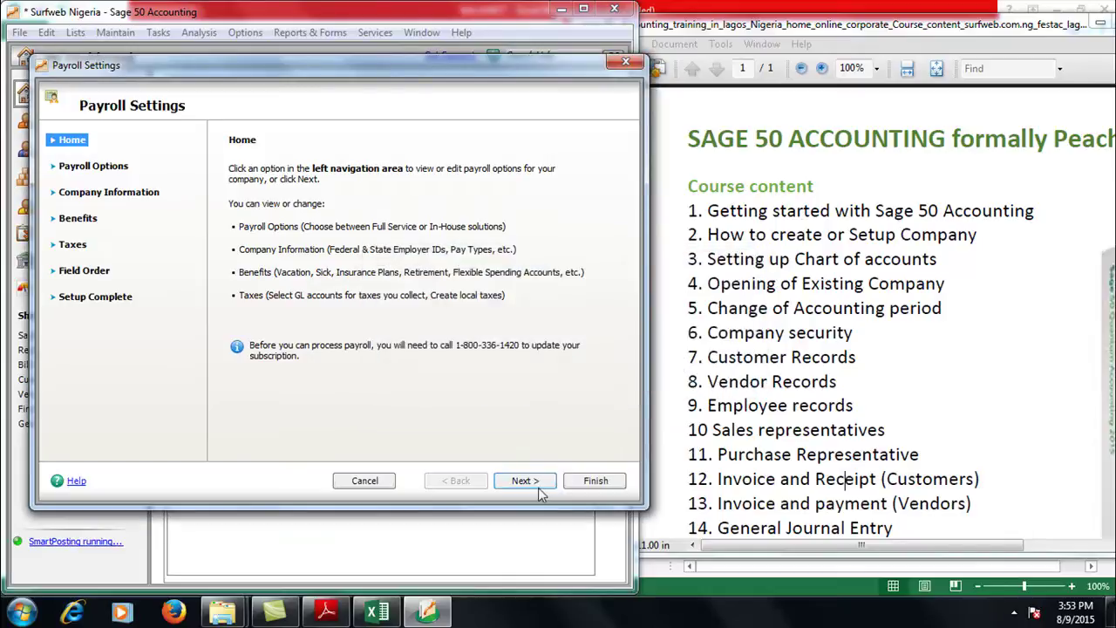
pyautogui.click(383, 483)
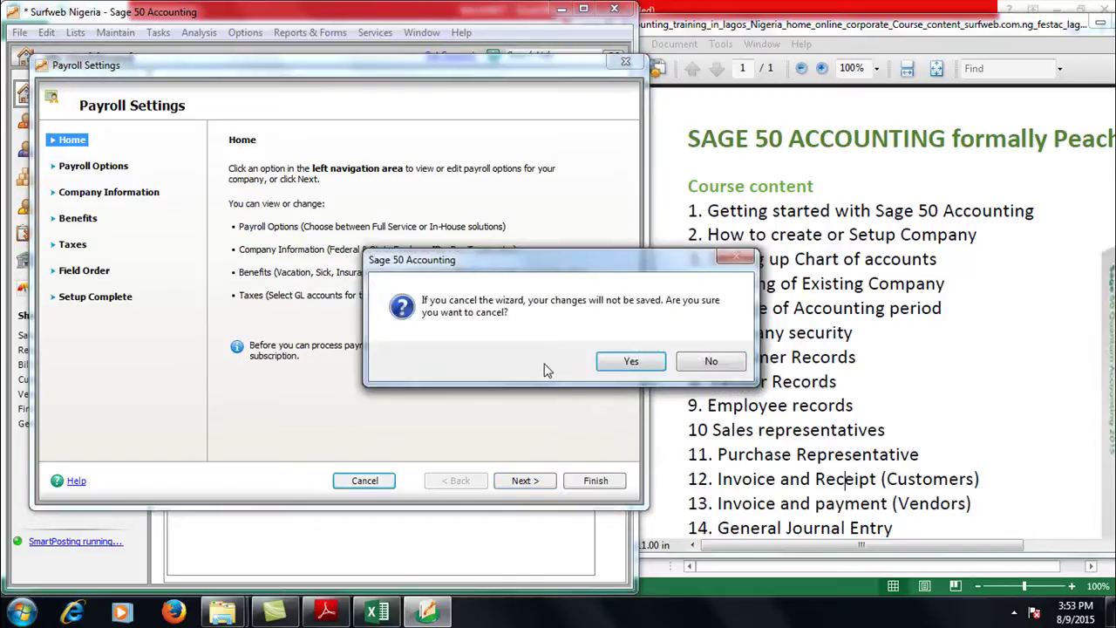
pyautogui.click(629, 361)
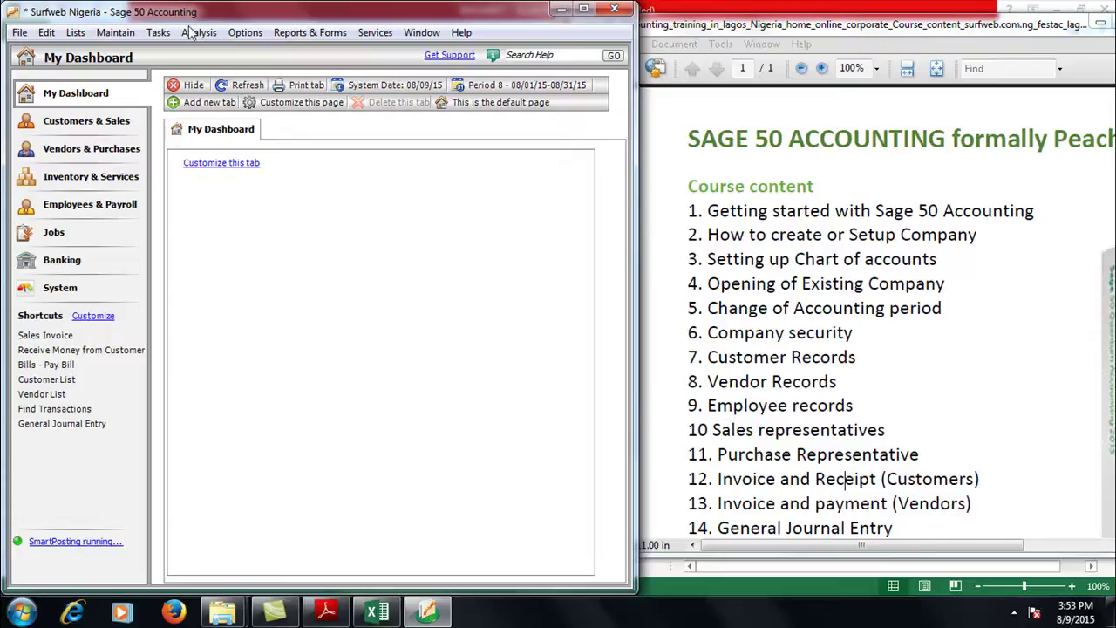
# Step: View the Maintain Employees & Sales Reps form with the Sales Rep and Both record types, and close it without saving
pyautogui.click(115, 32)
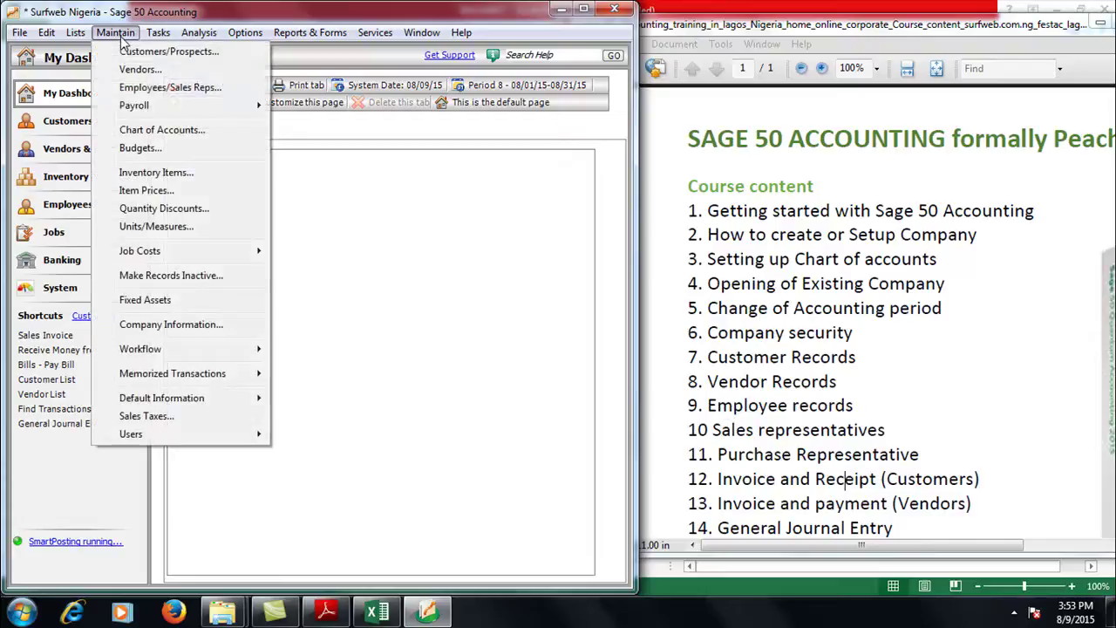
pyautogui.click(212, 92)
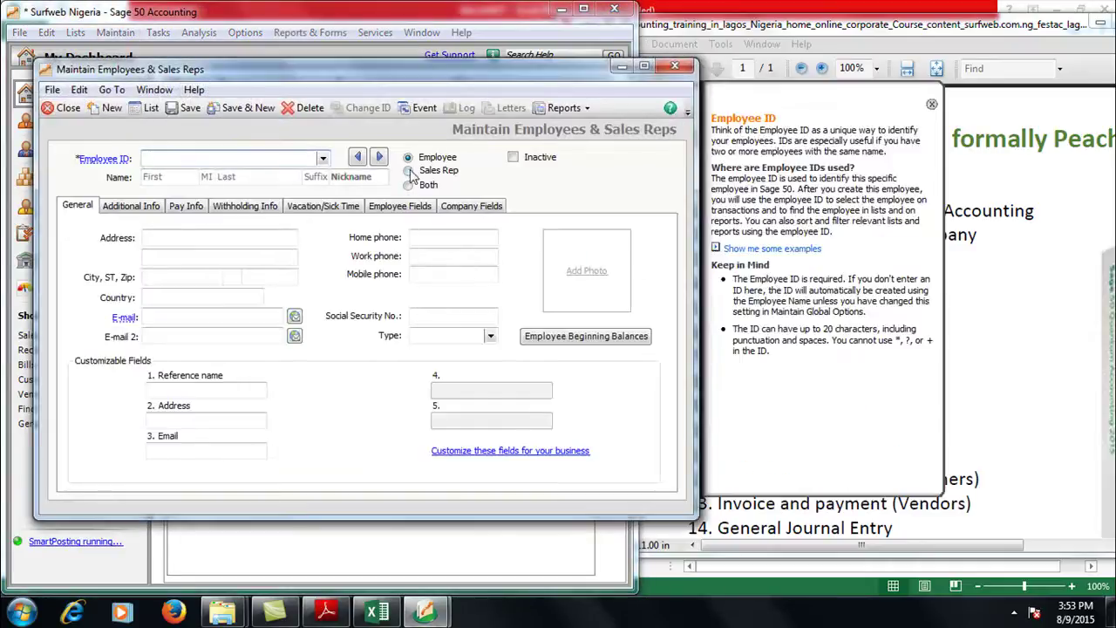
pyautogui.click(409, 170)
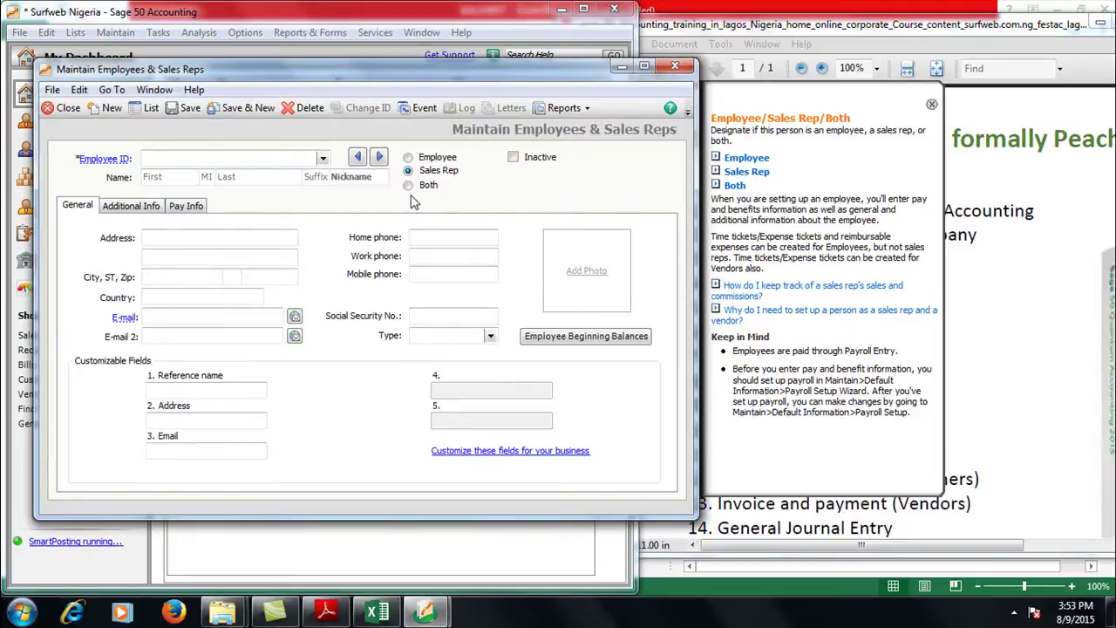
pyautogui.click(408, 184)
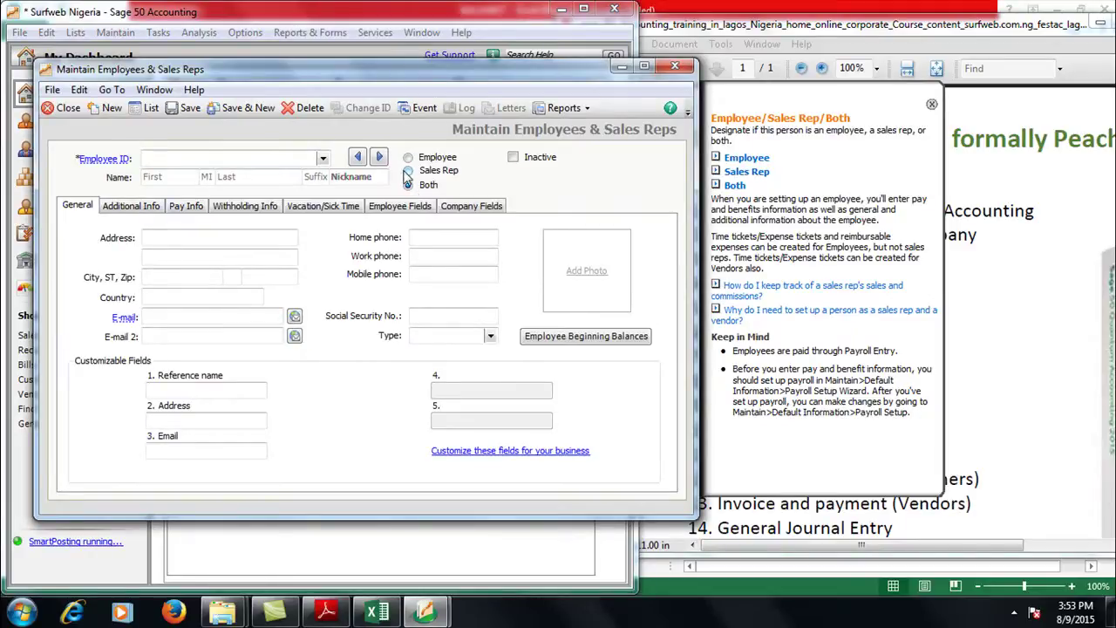
pyautogui.click(410, 171)
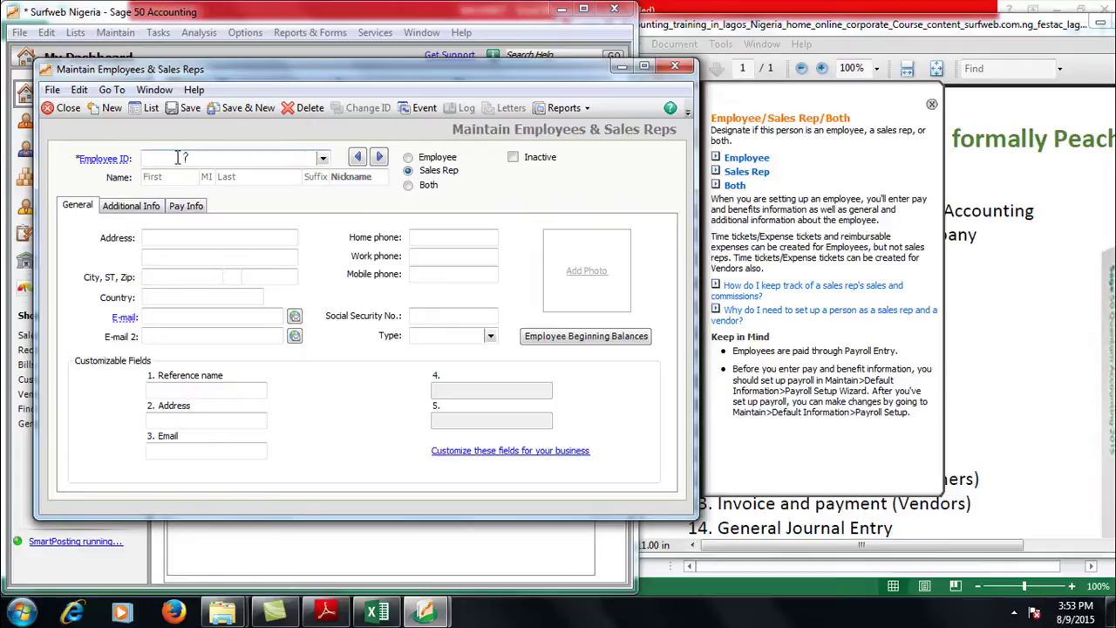
pyautogui.click(63, 111)
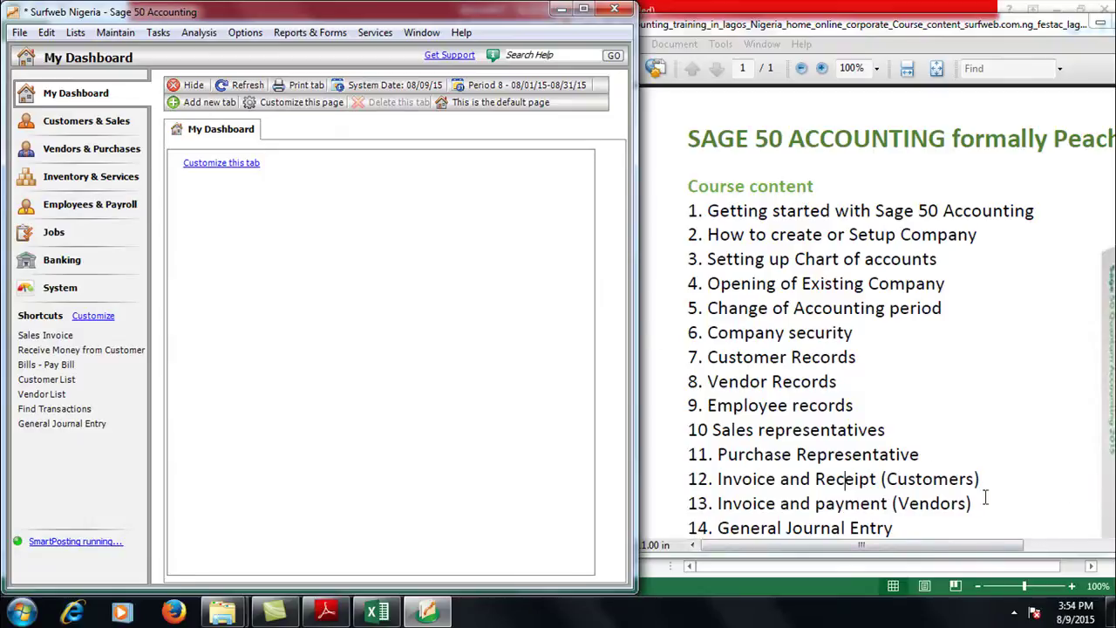
# Step: Review the course outline in Adobe Reader from item 8, Vendor Records, down to item 24, Account Reports
pyautogui.click(872, 431)
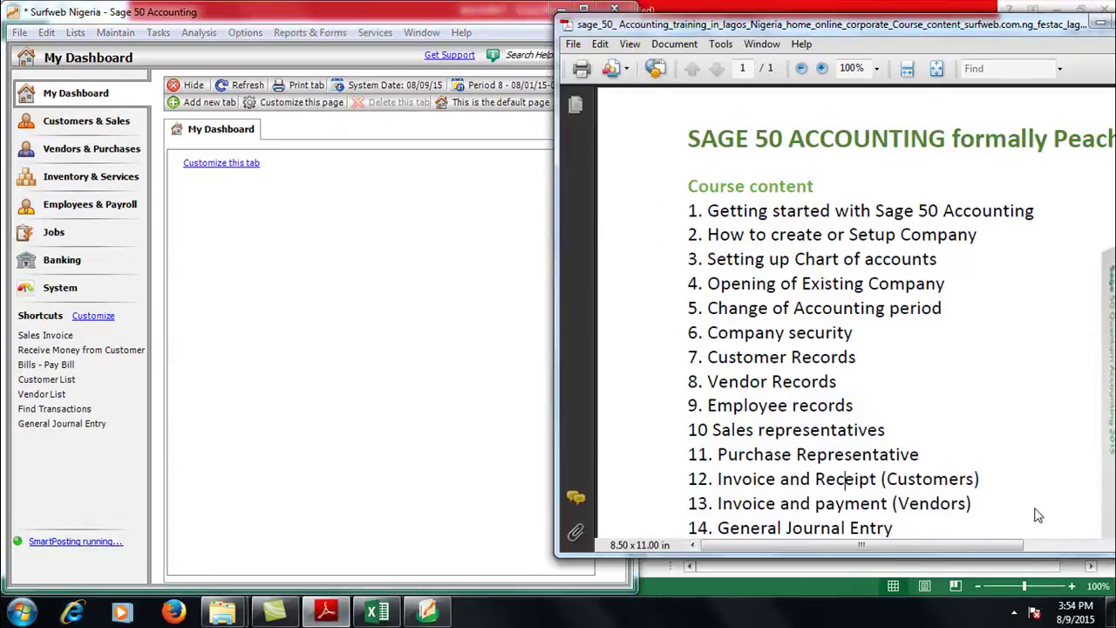
pyautogui.scroll(-5, 956, 490)
pyautogui.scroll(2, 957, 491)
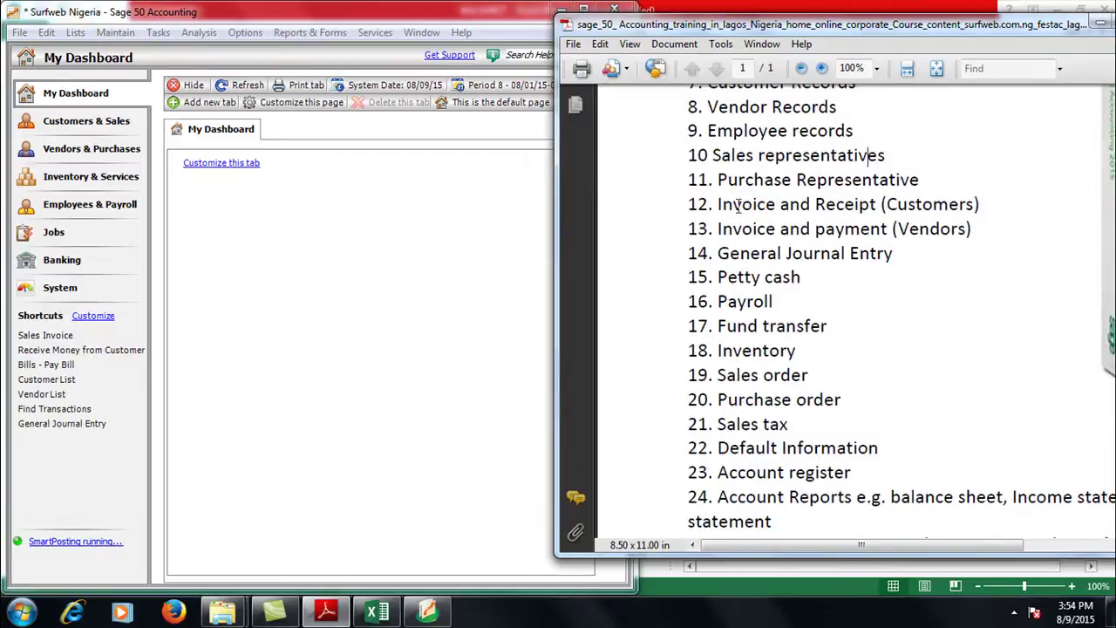
# Step: Open a blank General Journal Entry in Sage 50 and move its window clear of the course outline
pyautogui.click(115, 44)
pyautogui.click(158, 32)
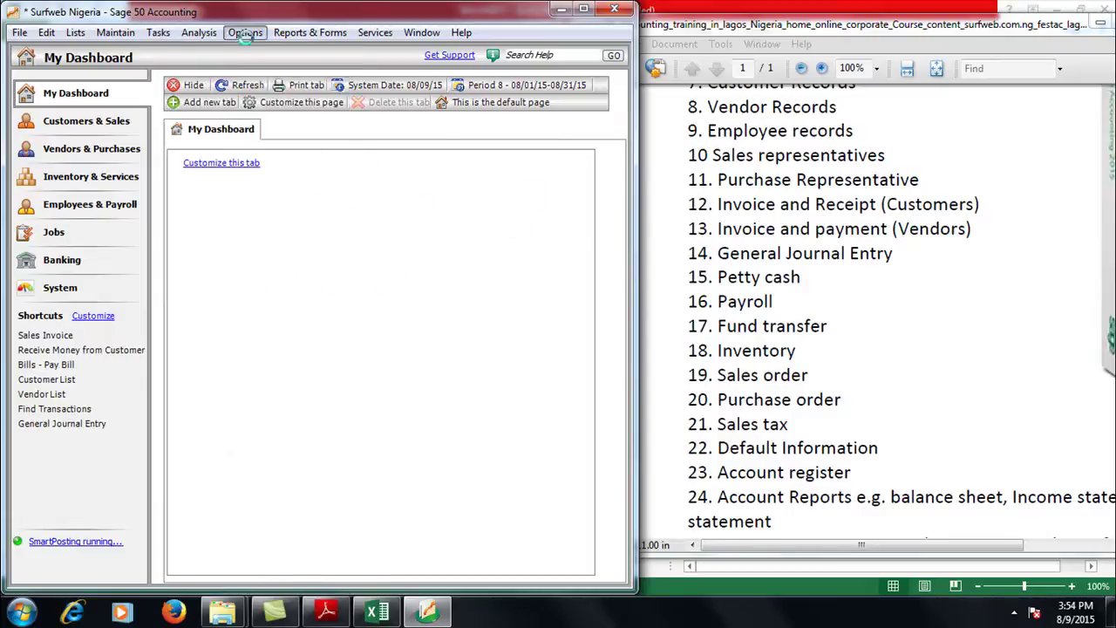
pyautogui.click(245, 32)
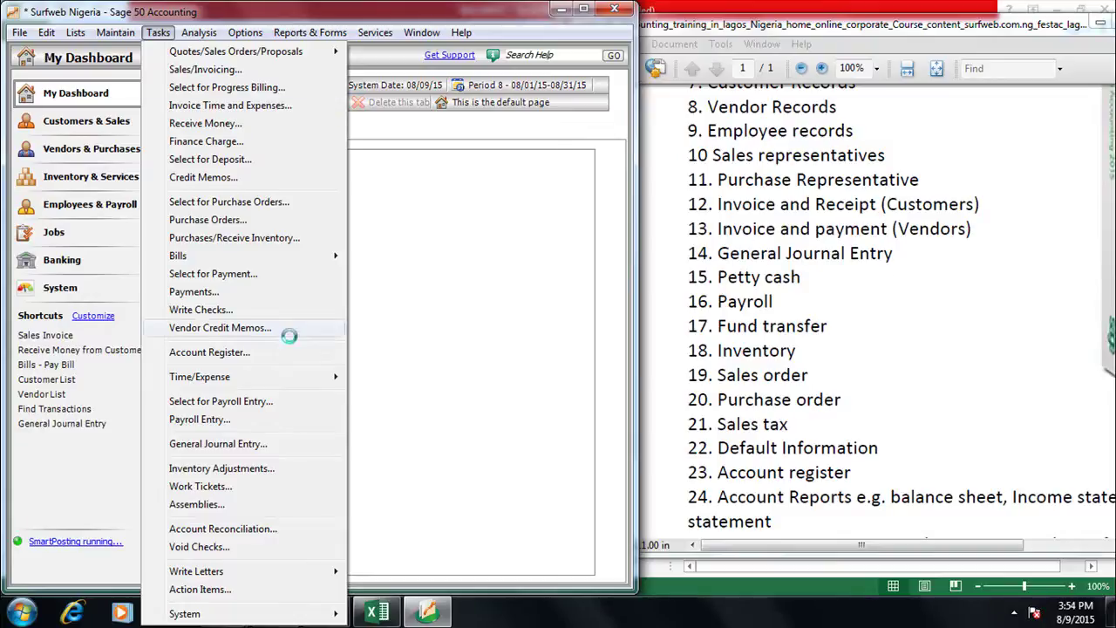
pyautogui.click(193, 443)
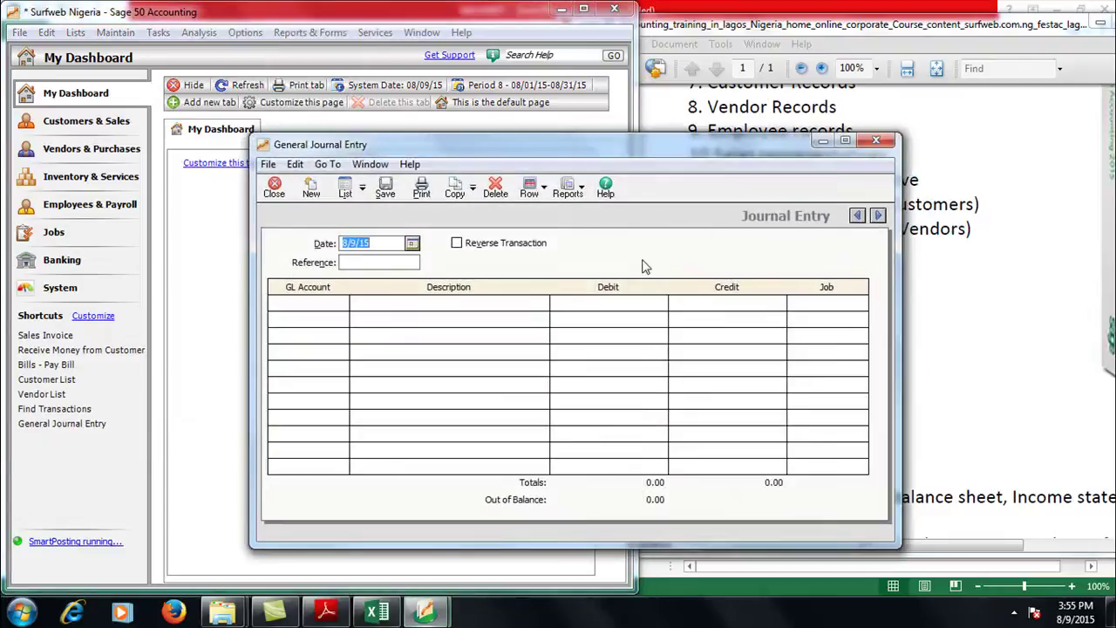
pyautogui.rightClick(748, 157)
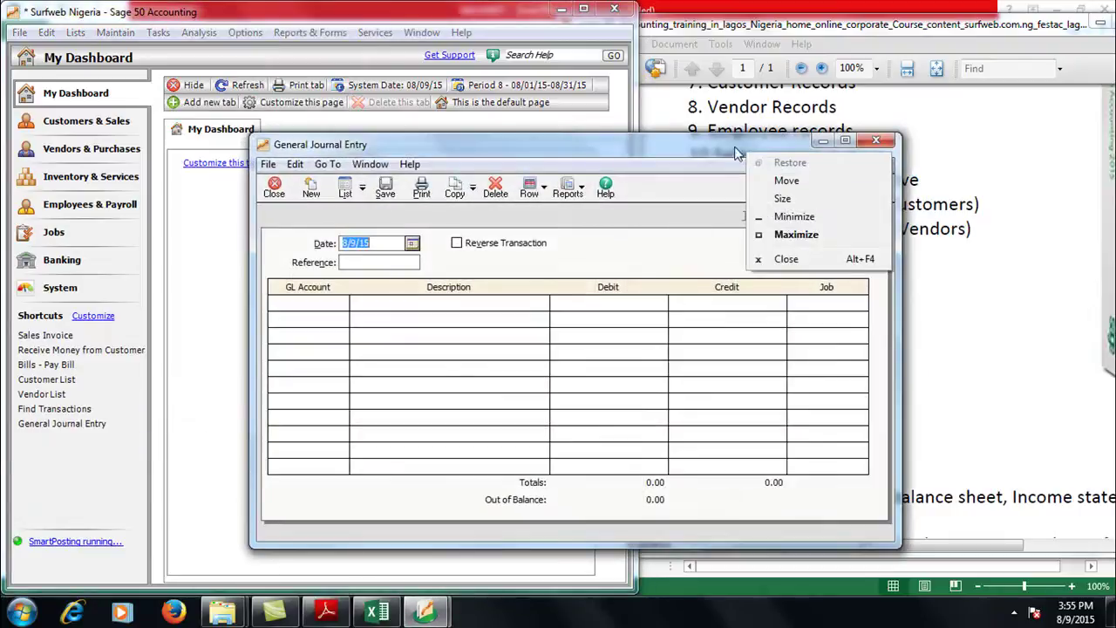
pyautogui.click(682, 143)
pyautogui.moveTo(681, 143); pyautogui.dragTo(410, 167)
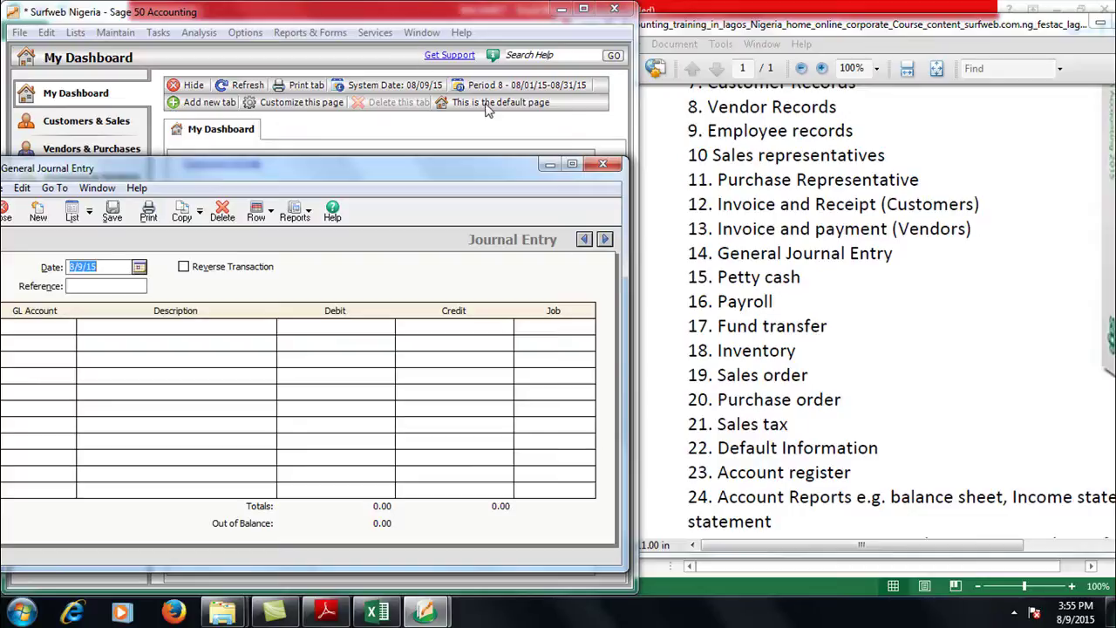
# Step: Close the blank General Journal Entry and bring items 25 to 27 of the course outline into view in Adobe Reader
pyautogui.click(601, 165)
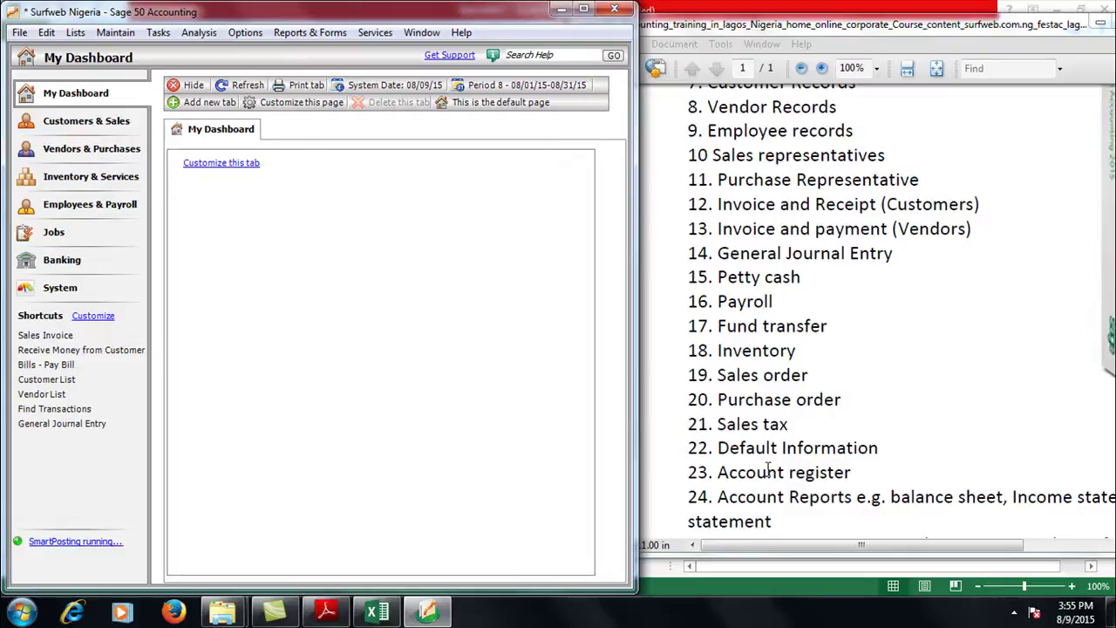
pyautogui.click(158, 32)
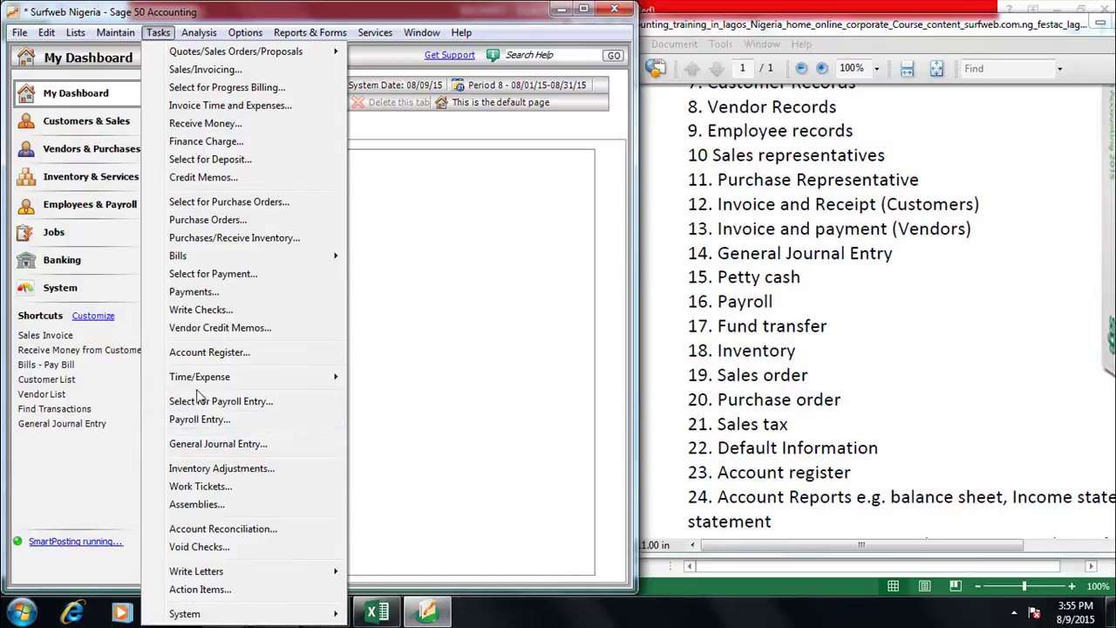
pyautogui.click(948, 472)
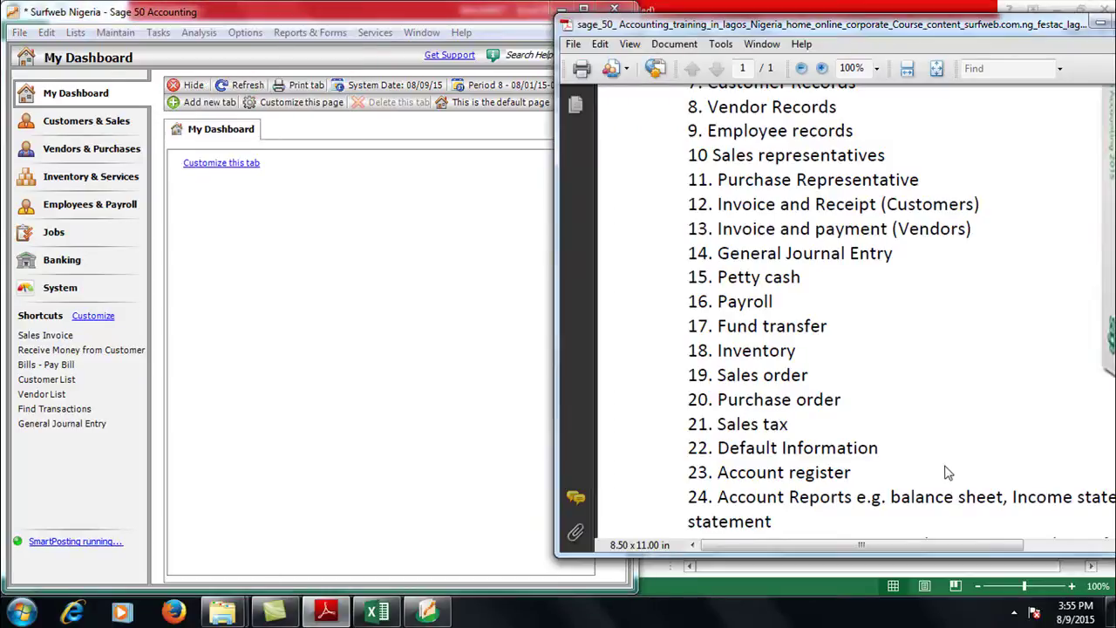
pyautogui.scroll(-4, 948, 473)
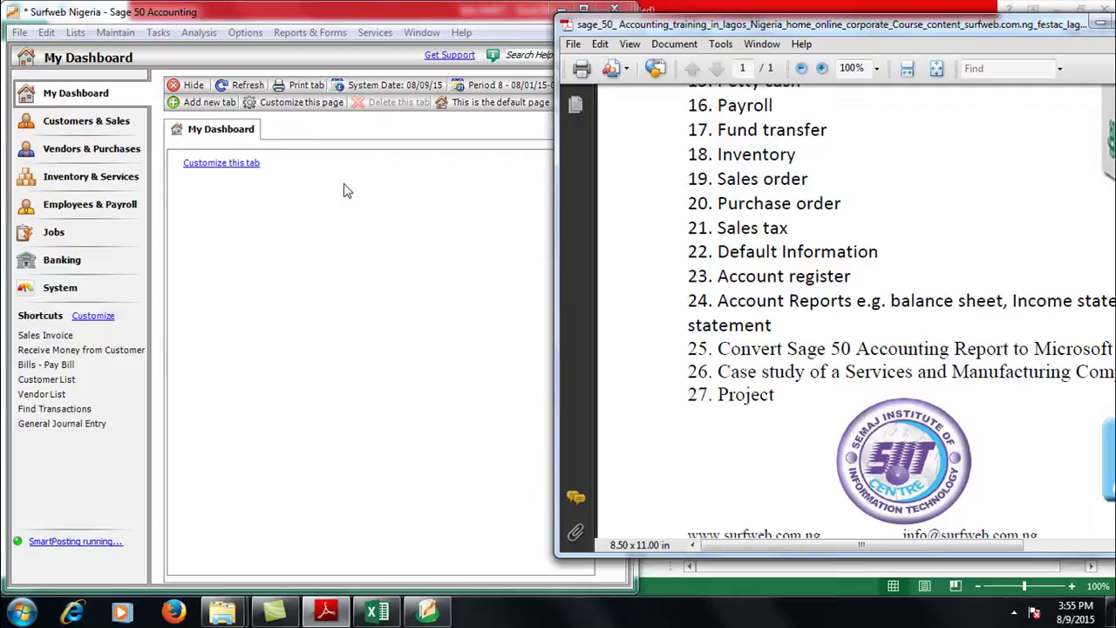
# Step: Switch to the SAGE 50 2015 folder in Windows Explorer and look through its numbered lesson recordings from 1 to 27
pyautogui.click(200, 12)
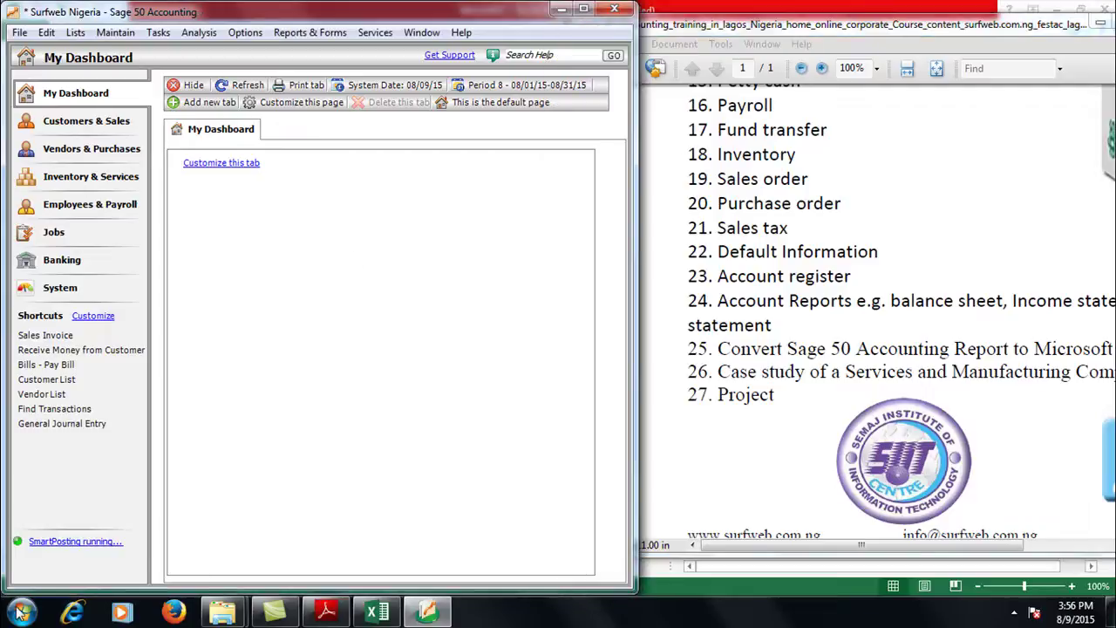
pyautogui.moveTo(229, 616)
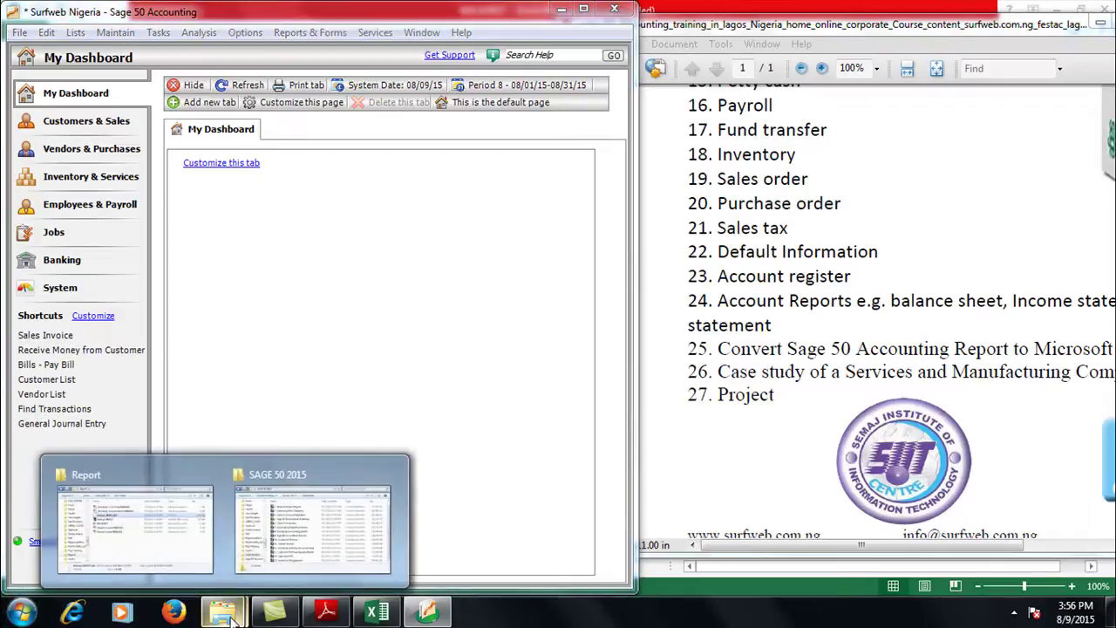
pyautogui.click(283, 525)
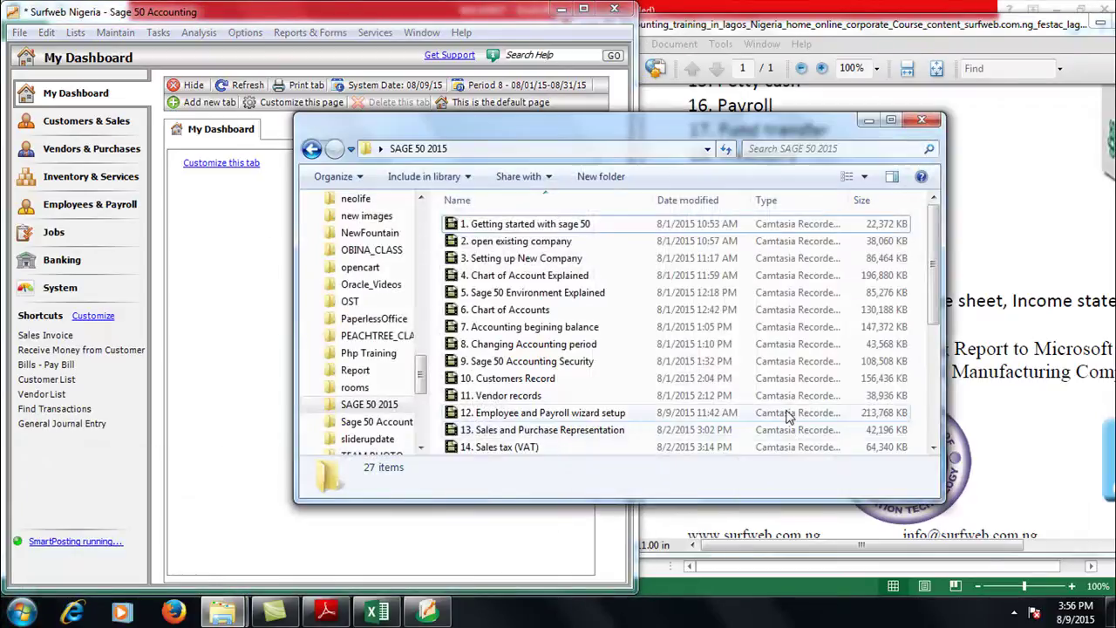
pyautogui.click(1023, 328)
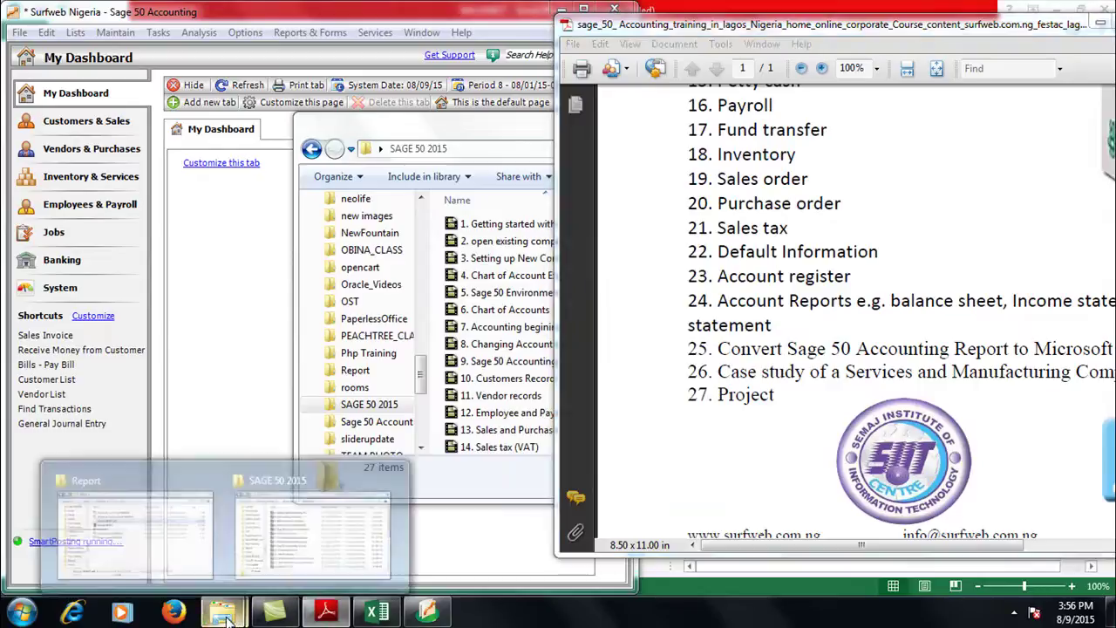
pyautogui.click(287, 512)
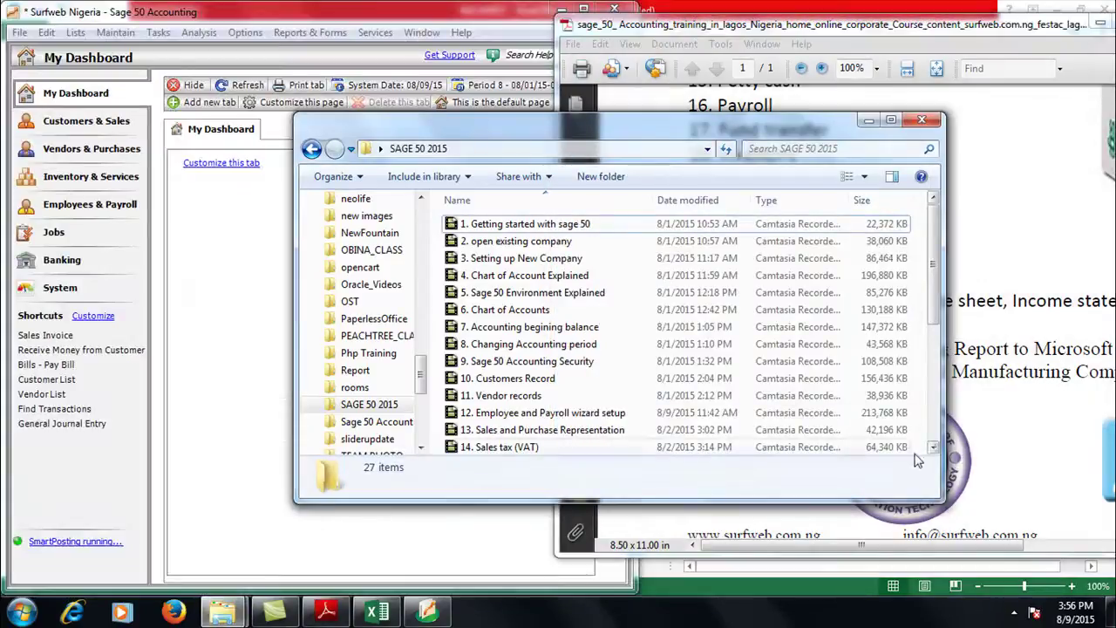
pyautogui.scroll(-2, 932, 450)
pyautogui.scroll(-3, 931, 451)
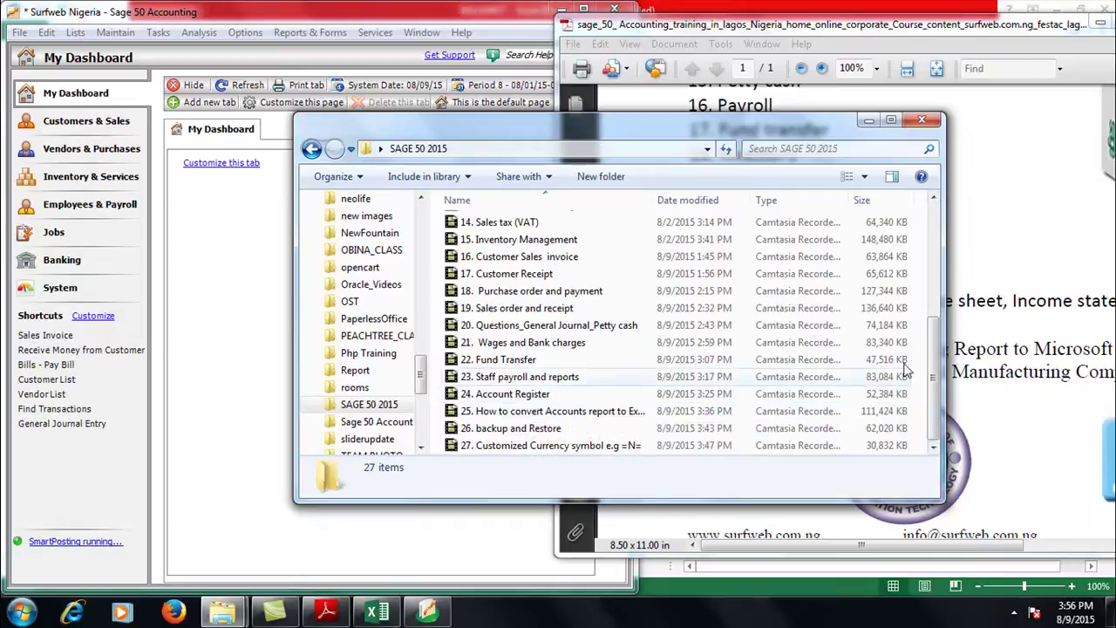
pyautogui.click(947, 343)
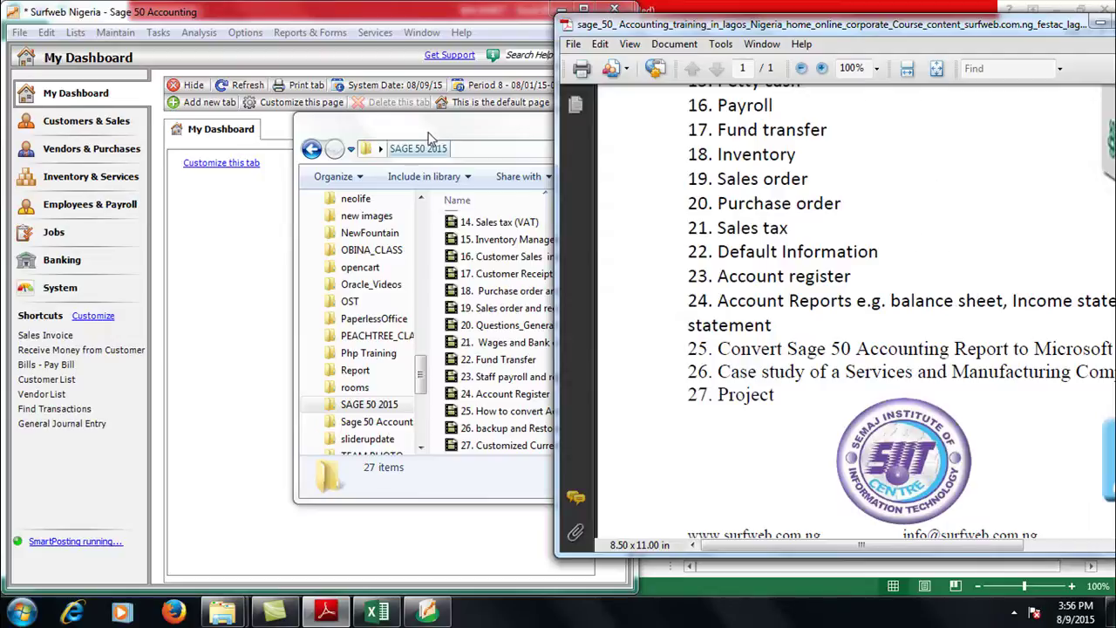
# Step: Enlarge the SAGE 50 2015 folder window to list more recordings and move it clear of the course outline
pyautogui.moveTo(408, 124); pyautogui.dragTo(164, 109)
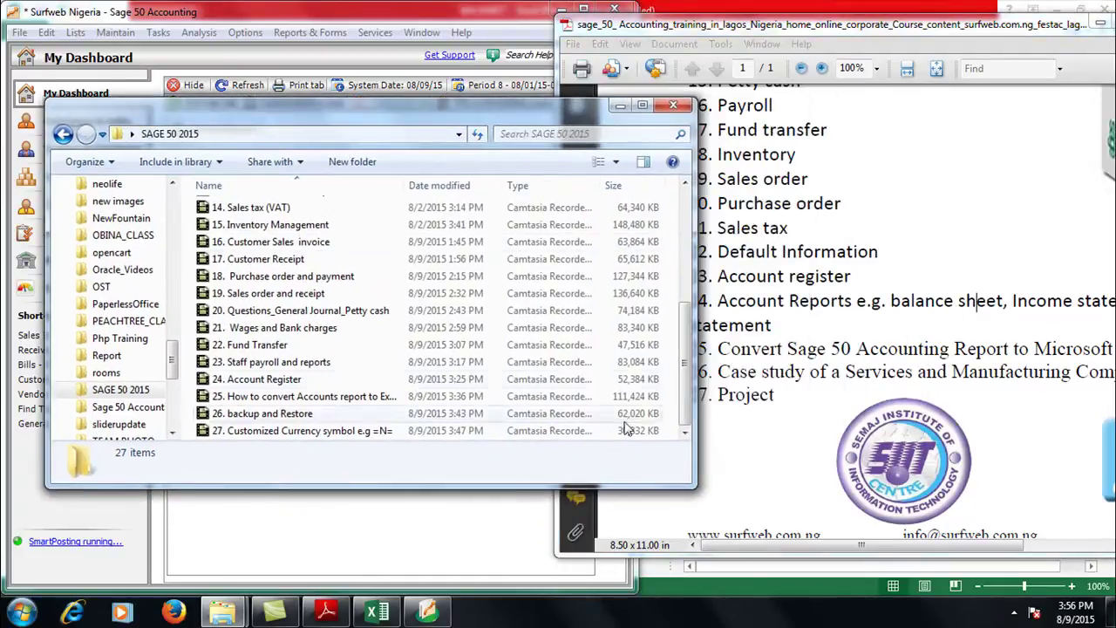
pyautogui.moveTo(694, 490); pyautogui.dragTo(788, 610)
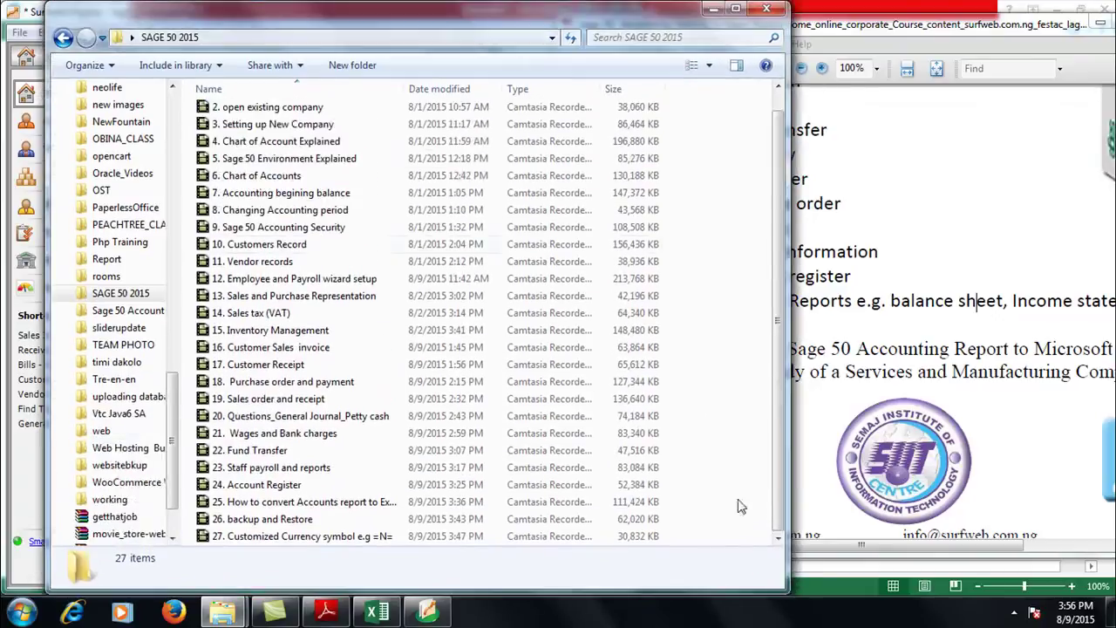
pyautogui.click(777, 90)
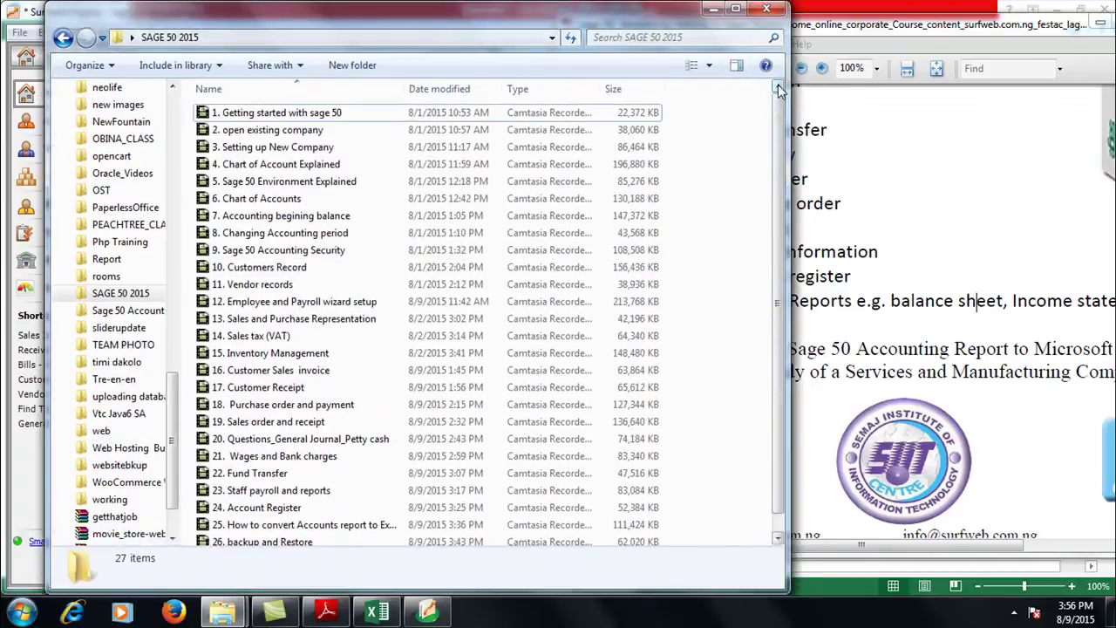
pyautogui.rightClick(449, 21)
pyautogui.click(347, 26)
pyautogui.moveTo(348, 26); pyautogui.dragTo(187, 27)
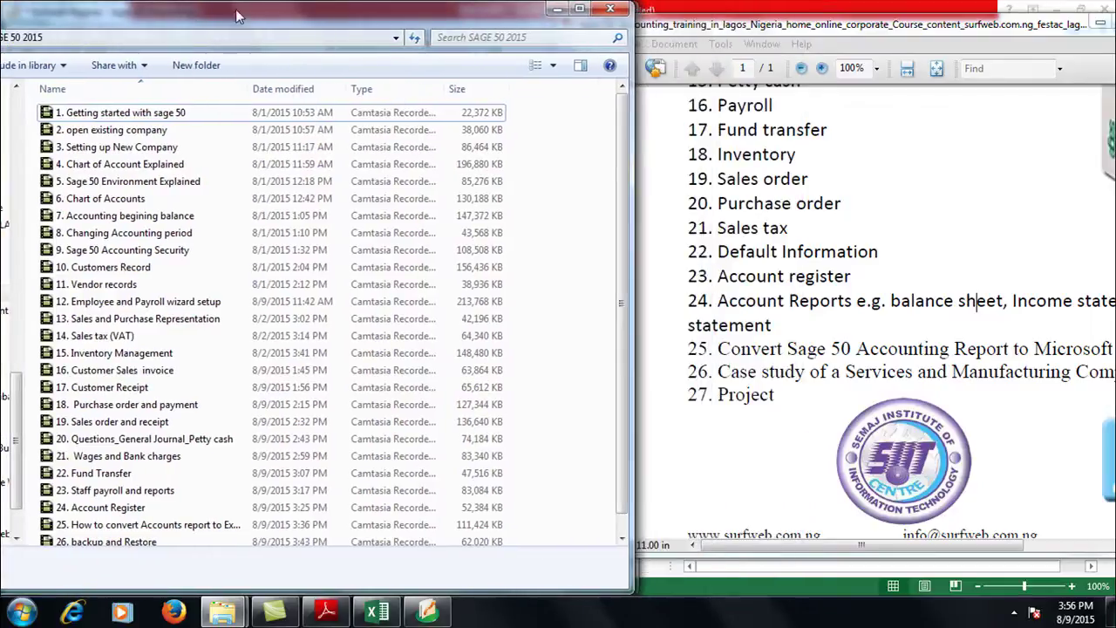
# Step: Minimize the SAGE 50 2015 folder window and maximize the course outline in Adobe Reader
pyautogui.click(700, 33)
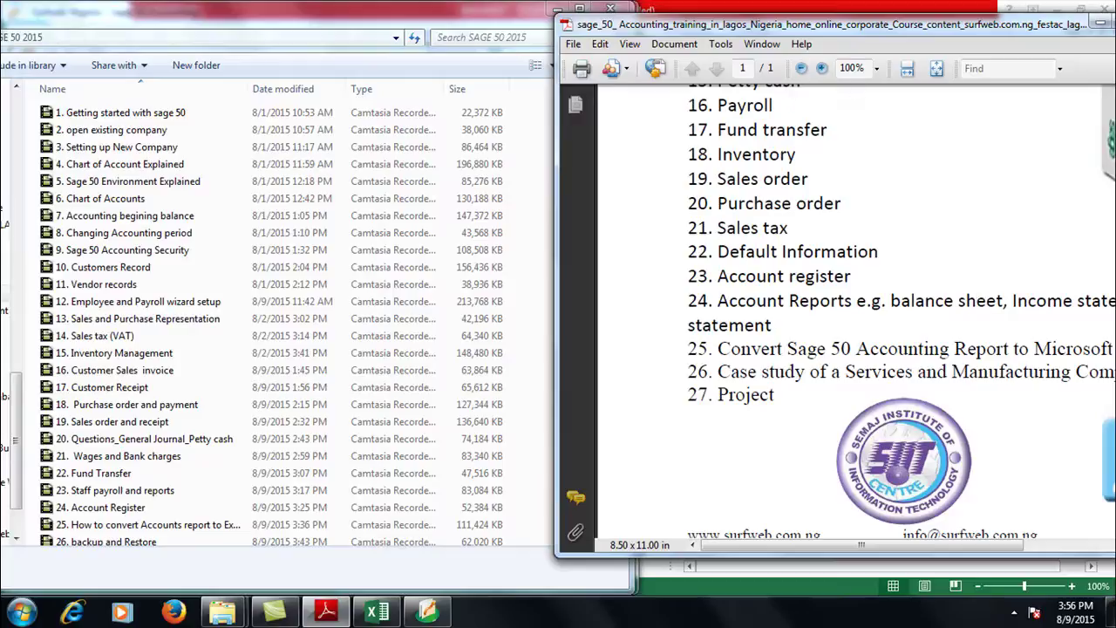
pyautogui.rightClick(715, 31)
pyautogui.click(621, 29)
pyautogui.click(558, 9)
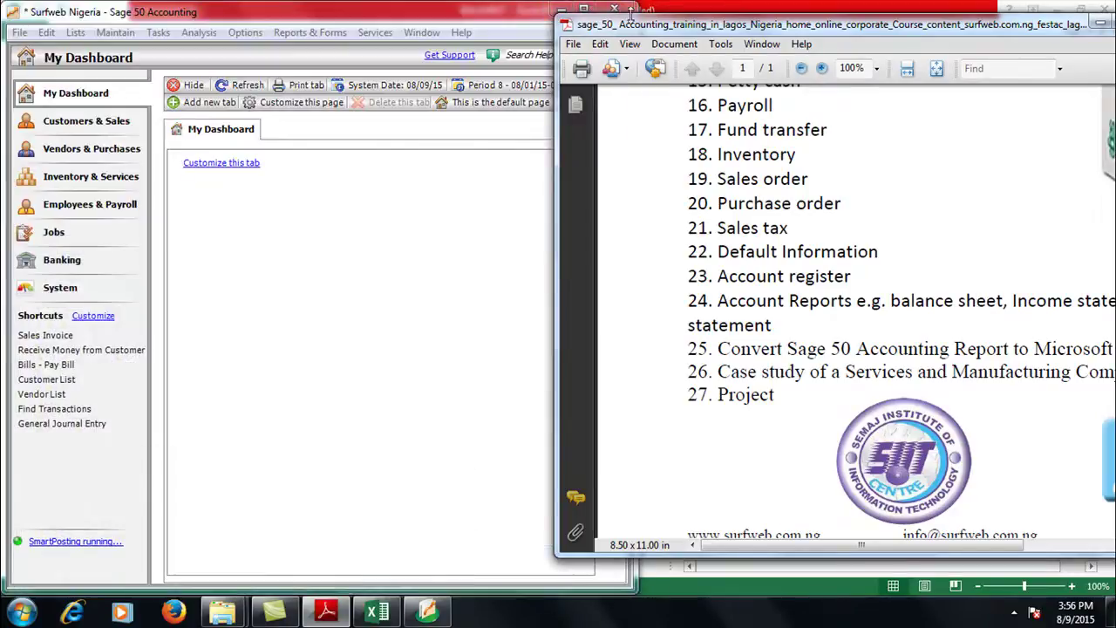
pyautogui.rightClick(616, 28)
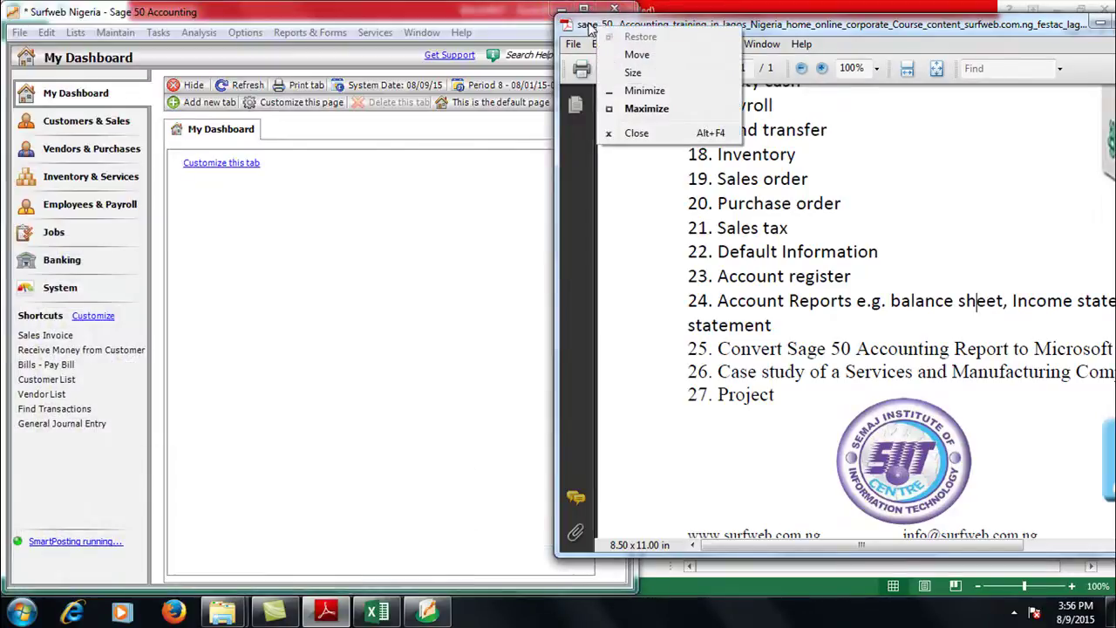
pyautogui.moveTo(590, 29); pyautogui.dragTo(246, 47)
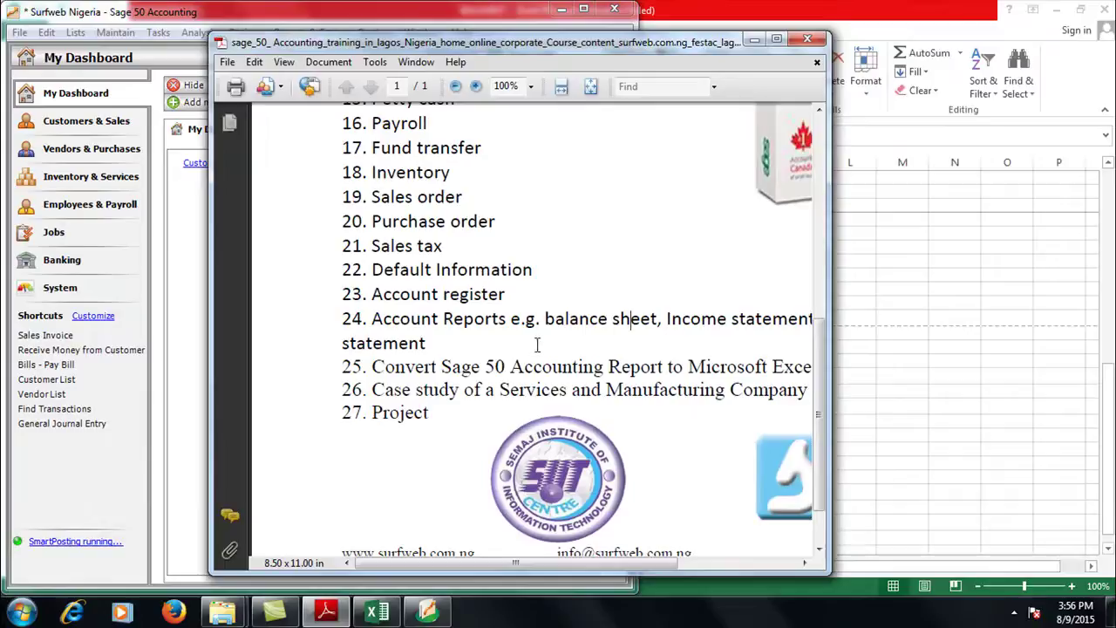
pyautogui.click(775, 41)
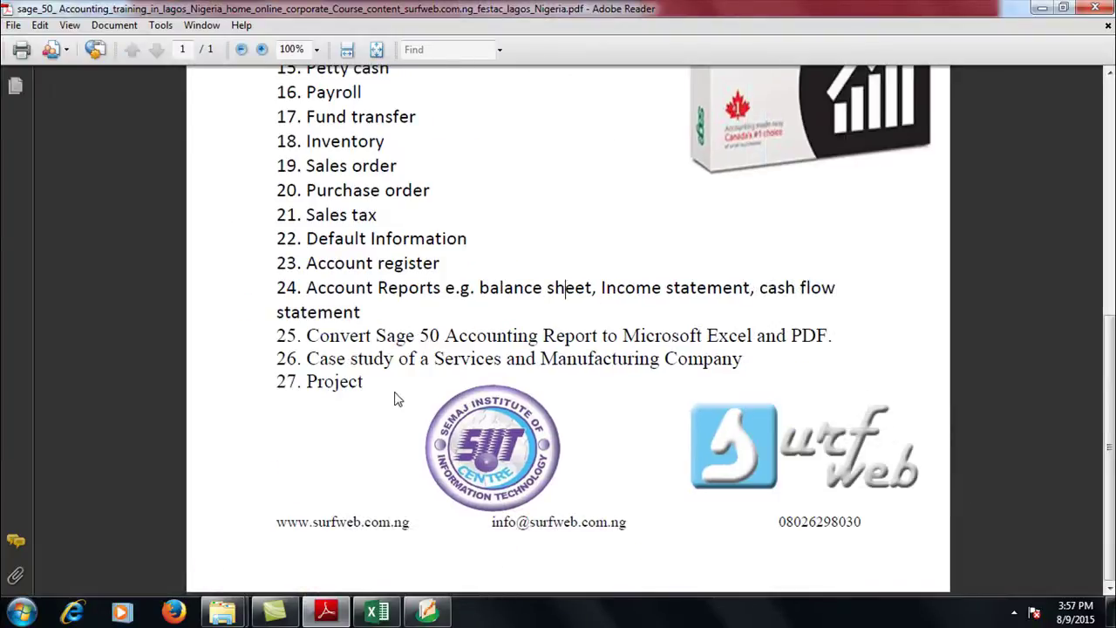
# Step: Highlight the word Project in item 27 of the course outline
pyautogui.rightClick(301, 382)
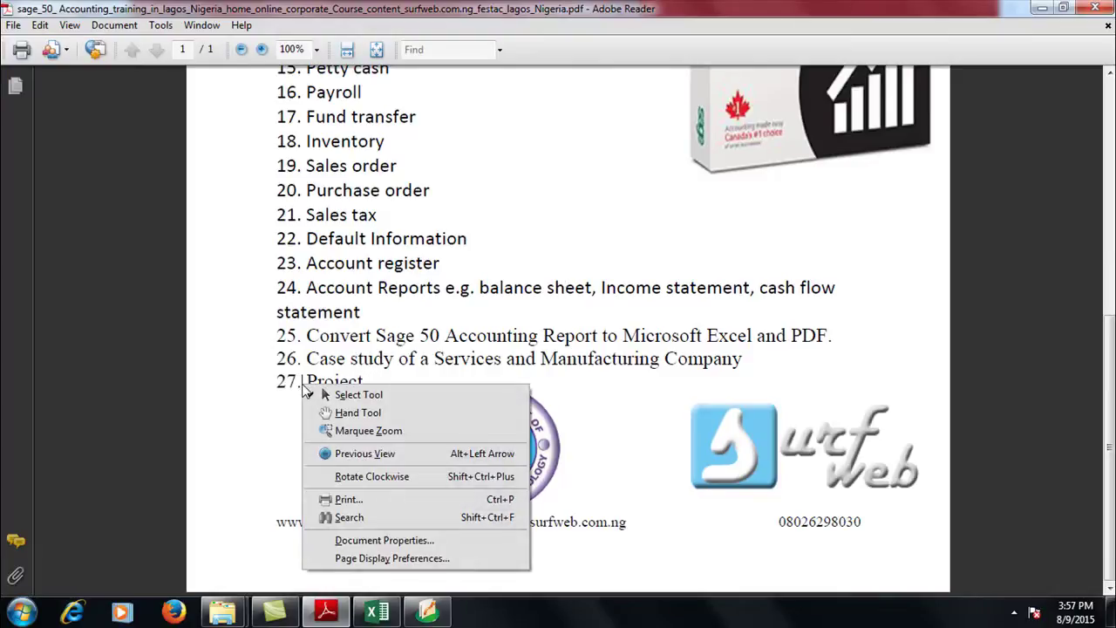
pyautogui.click(319, 350)
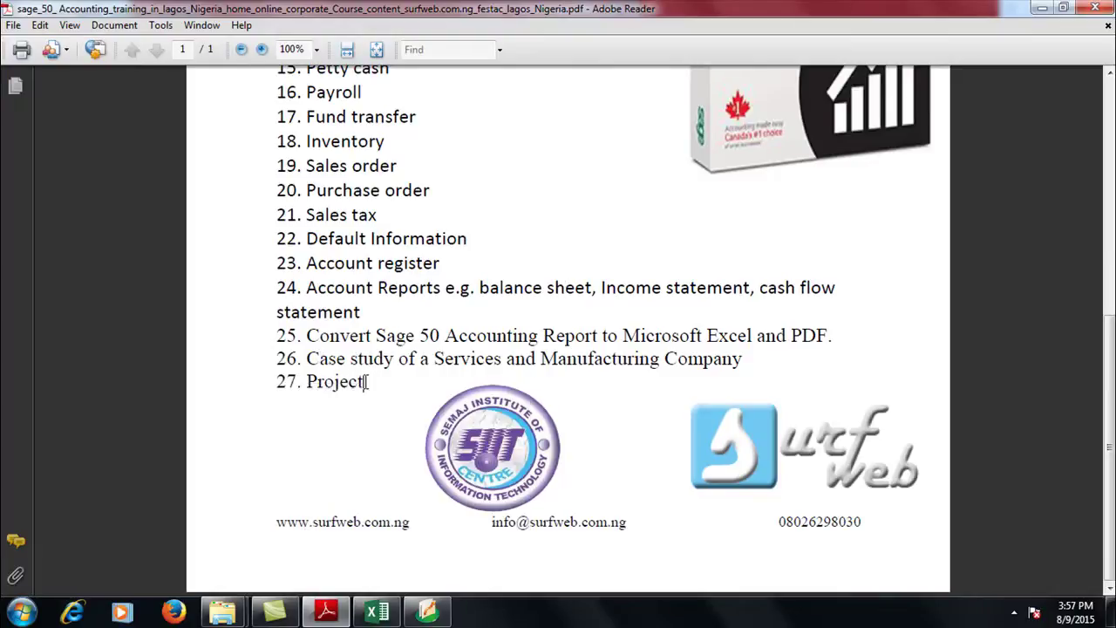
pyautogui.moveTo(364, 382); pyautogui.dragTo(303, 381)
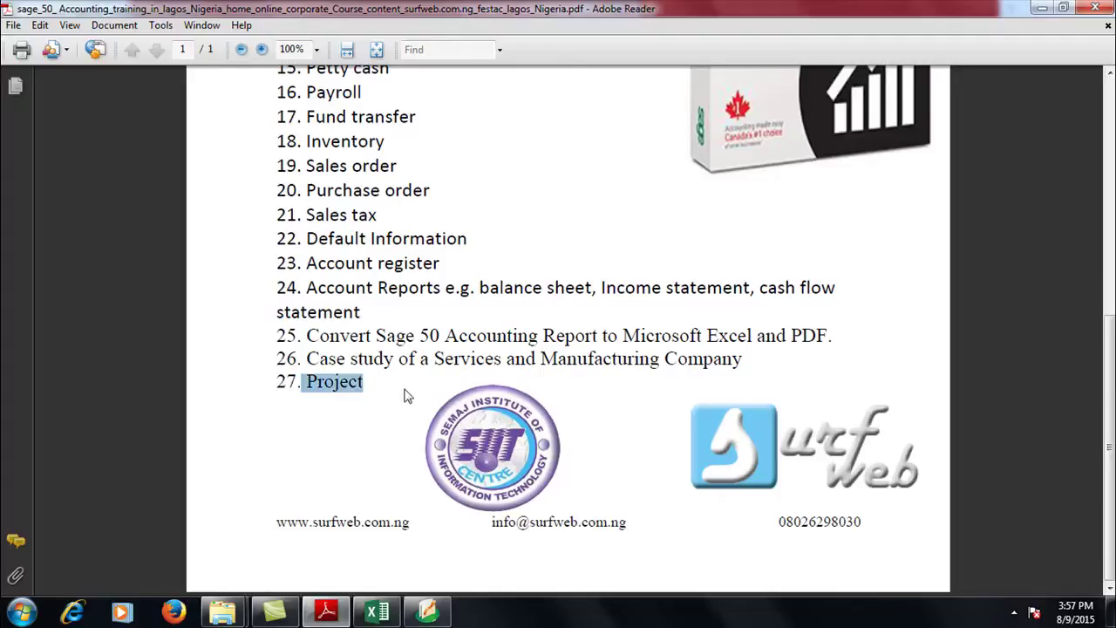